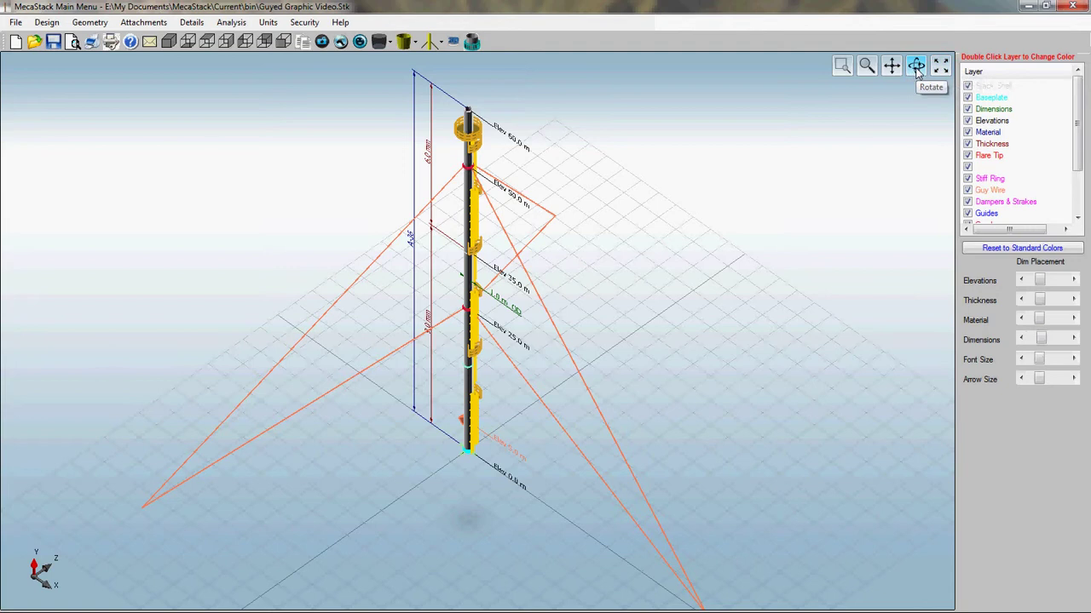
- Orbit, pan and zoom the guyed stack model to view it from other angles
{"action": "left_click", "coordinate": [916, 68]}
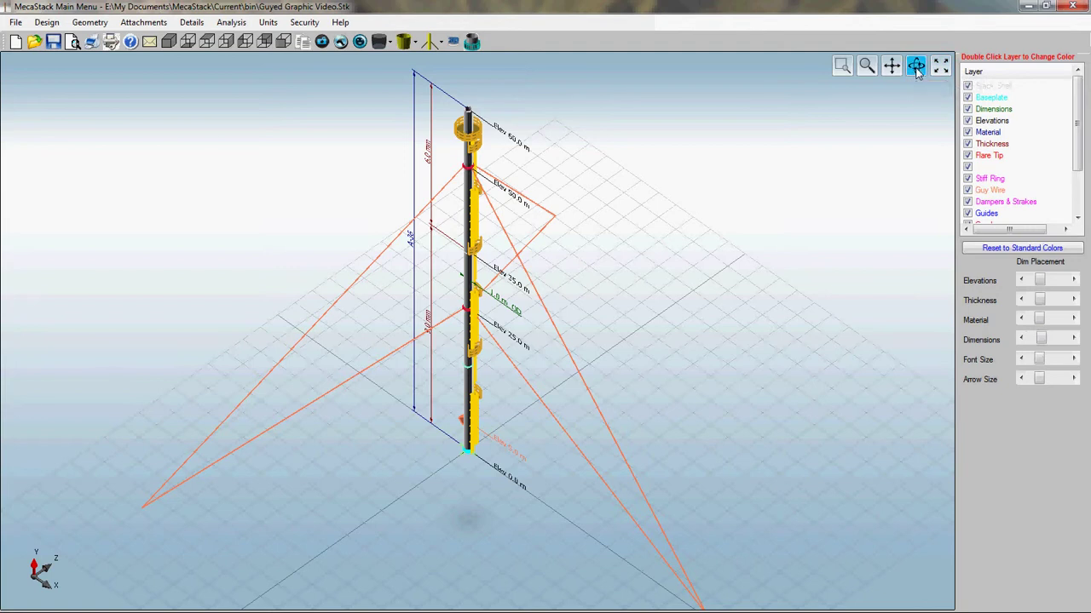
{"action": "left_click_drag", "start_coordinate": [735, 178], "coordinate": [767, 179]}
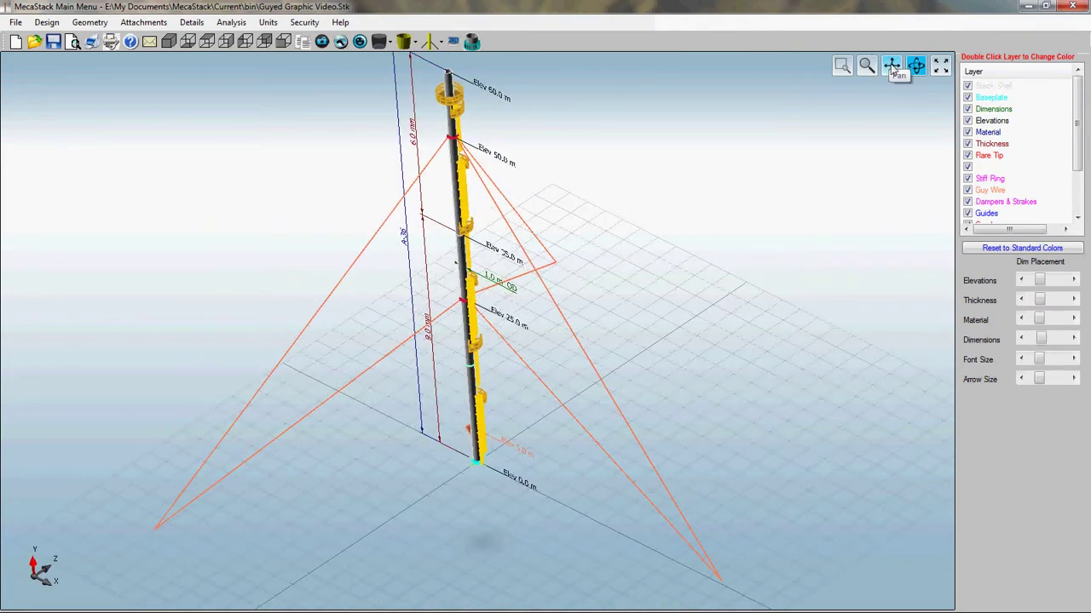
{"action": "left_click", "coordinate": [891, 66]}
{"action": "left_click_drag", "start_coordinate": [499, 162], "coordinate": [560, 224]}
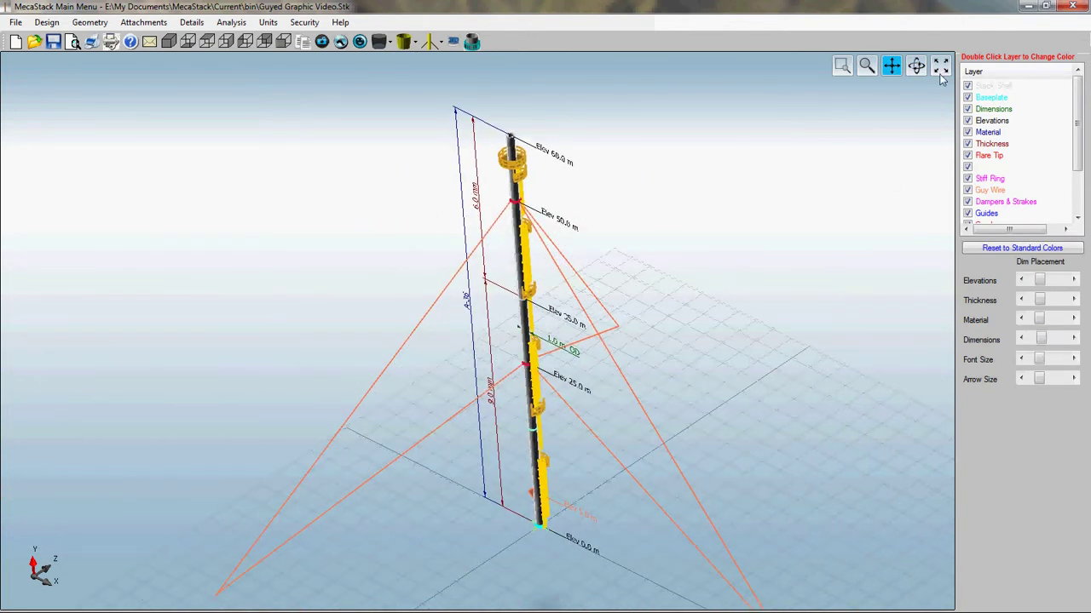
{"action": "left_click", "coordinate": [866, 68]}
{"action": "left_click_drag", "start_coordinate": [628, 219], "coordinate": [638, 175]}
- Window-zoom onto the top platform, then fit the whole tower back in view
{"action": "left_click", "coordinate": [842, 67]}
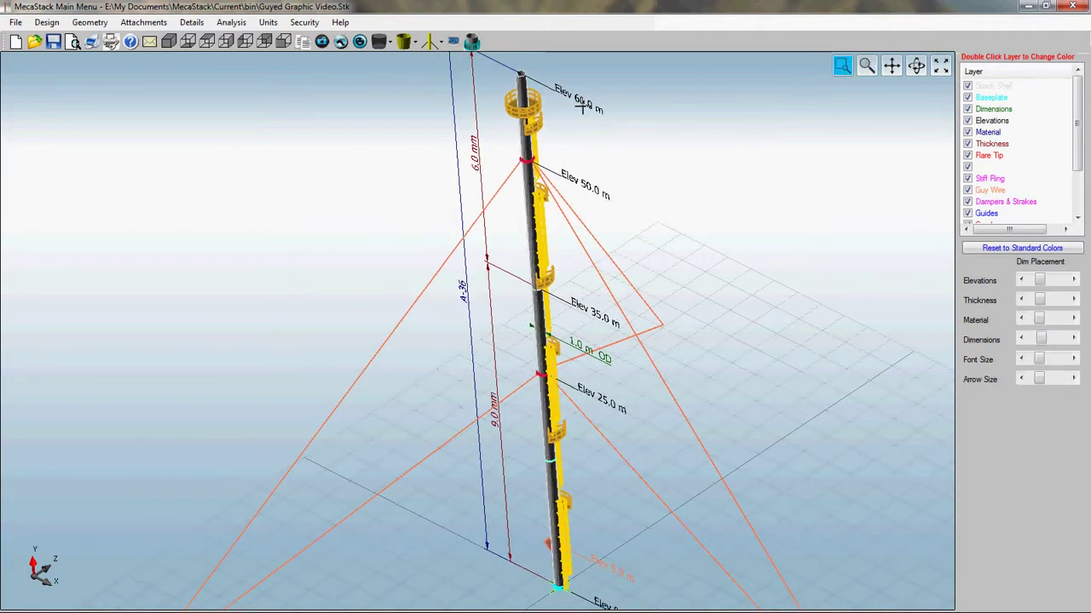
{"action": "left_click_drag", "start_coordinate": [474, 82], "coordinate": [577, 134]}
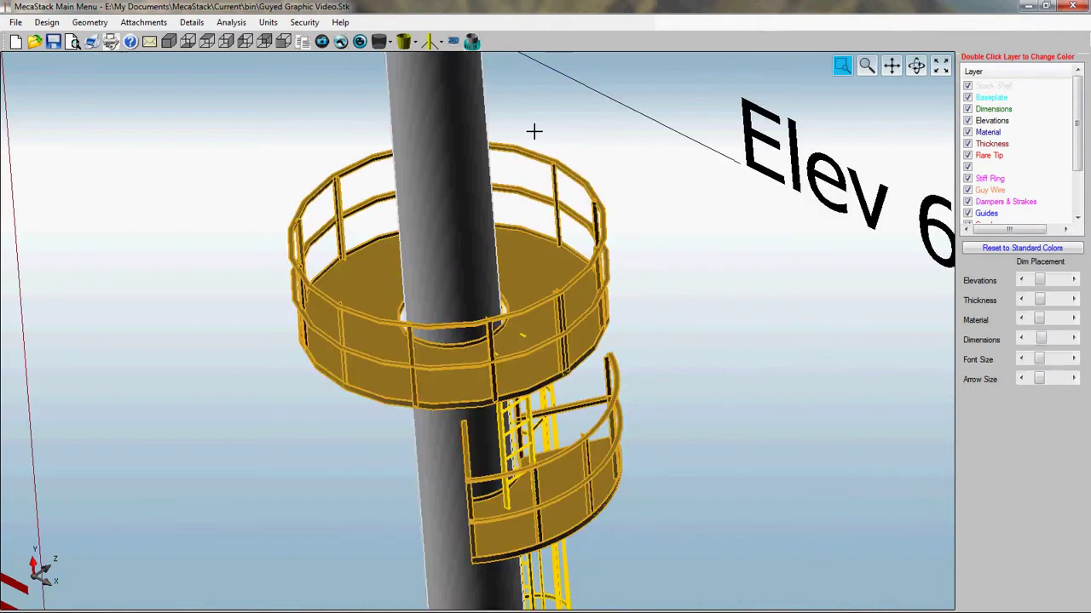
{"action": "left_click", "coordinate": [941, 68]}
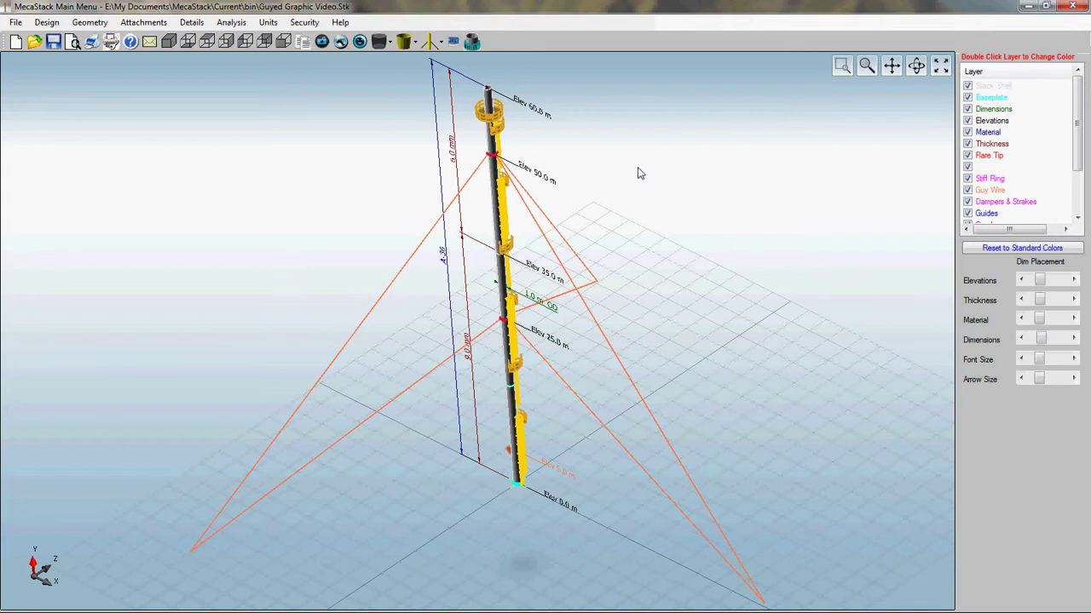
- Zoom in and orbit around the tower to inspect the ladder and guy wires
{"action": "scroll", "coordinate": [595, 207], "scroll_direction": "up", "scroll_amount": 5}
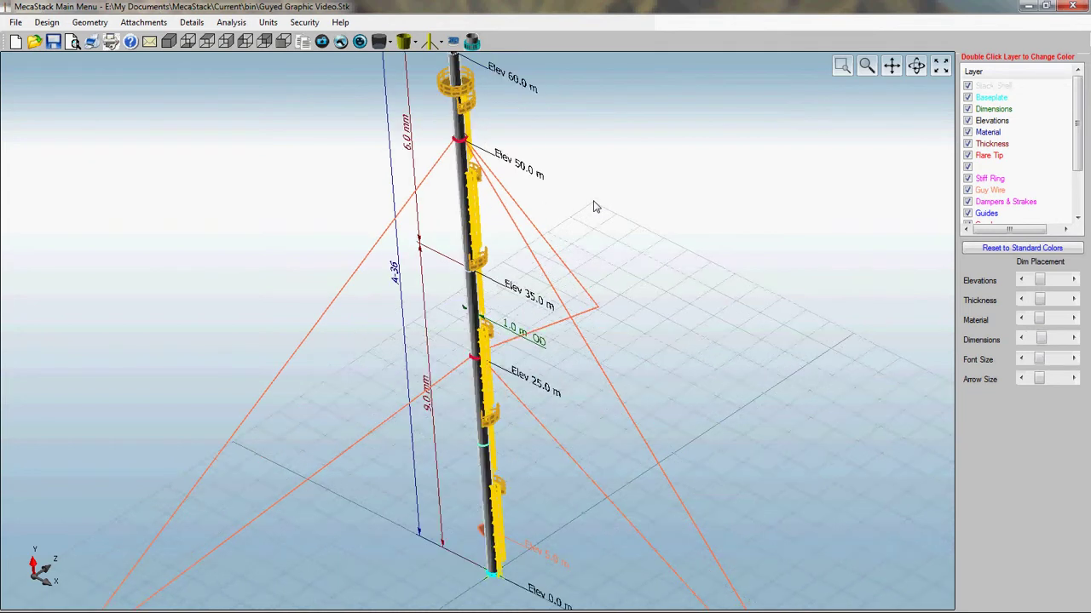
{"action": "scroll", "coordinate": [595, 207], "scroll_direction": "down", "scroll_amount": 4}
{"action": "scroll", "coordinate": [202, 179], "scroll_direction": "up", "scroll_amount": 3}
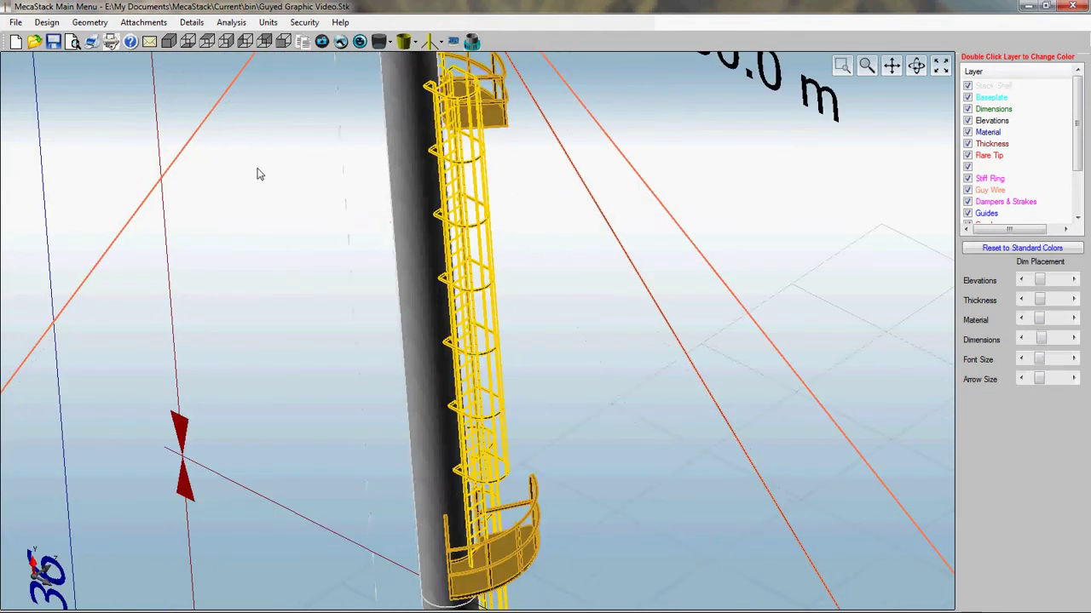
{"action": "scroll", "coordinate": [521, 195], "scroll_direction": "down", "scroll_amount": 2}
{"action": "scroll", "coordinate": [450, 189], "scroll_direction": "down", "scroll_amount": 2}
{"action": "scroll", "coordinate": [450, 189], "scroll_direction": "down", "scroll_amount": 3}
{"action": "scroll", "coordinate": [450, 189], "scroll_direction": "up", "scroll_amount": 3}
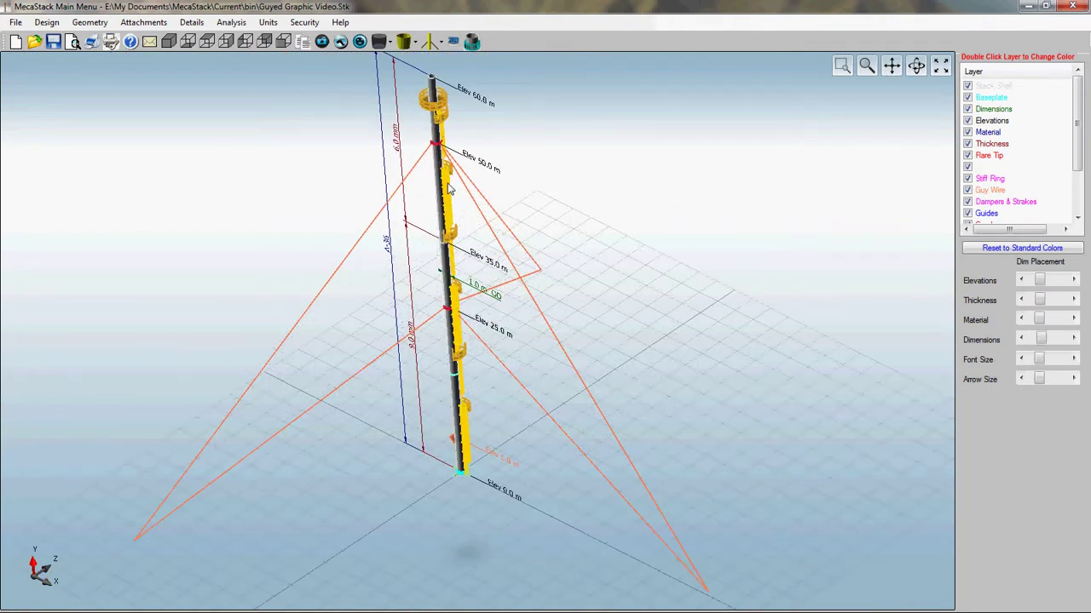
{"action": "middle_click_drag", "start_coordinate": [450, 189], "coordinate": [427, 147]}
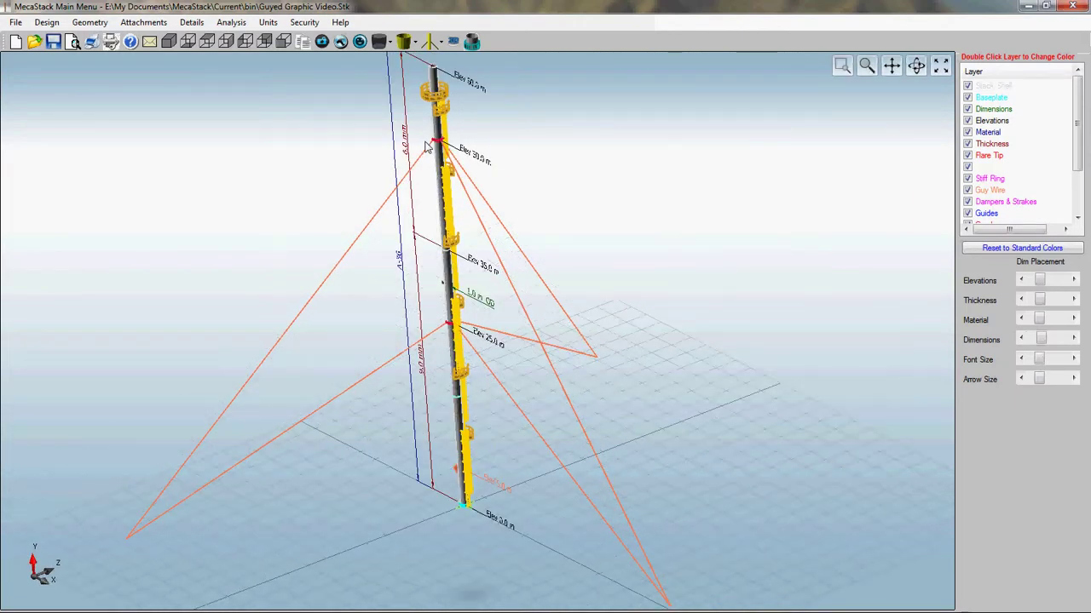
{"action": "scroll", "coordinate": [433, 174], "scroll_direction": "up", "scroll_amount": 3}
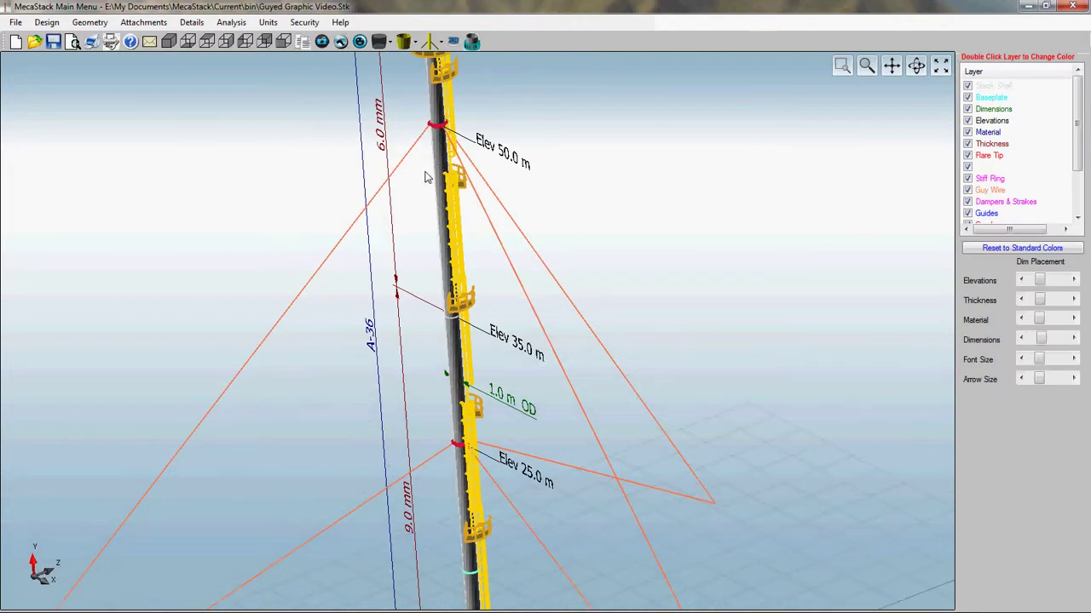
{"action": "middle_click_drag", "start_coordinate": [432, 174], "coordinate": [437, 173]}
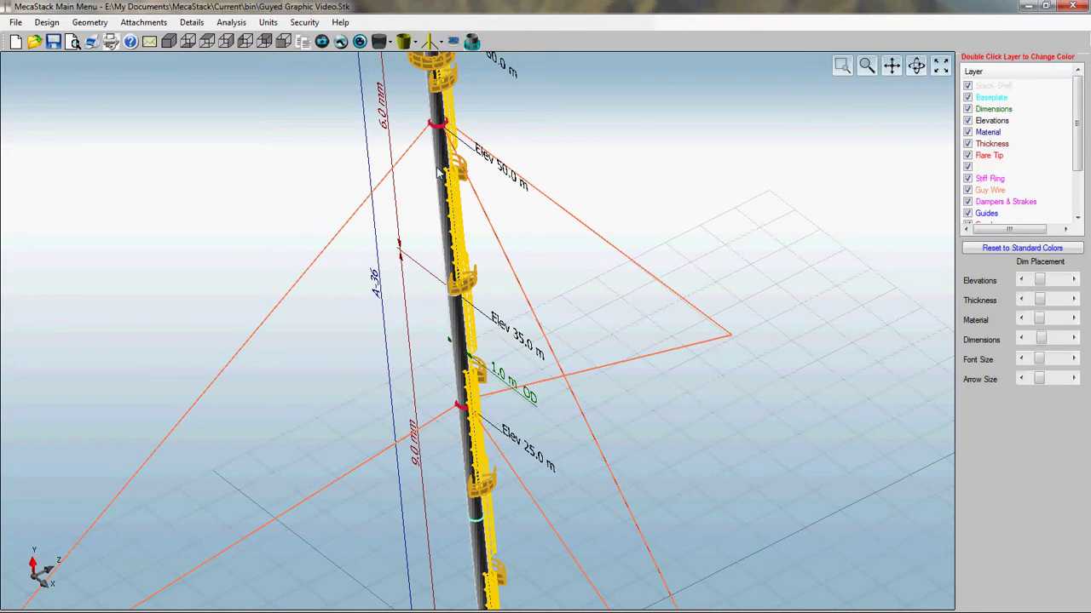
{"action": "scroll", "coordinate": [454, 200], "scroll_direction": "down", "scroll_amount": 5}
{"action": "scroll", "coordinate": [471, 123], "scroll_direction": "up", "scroll_amount": 4}
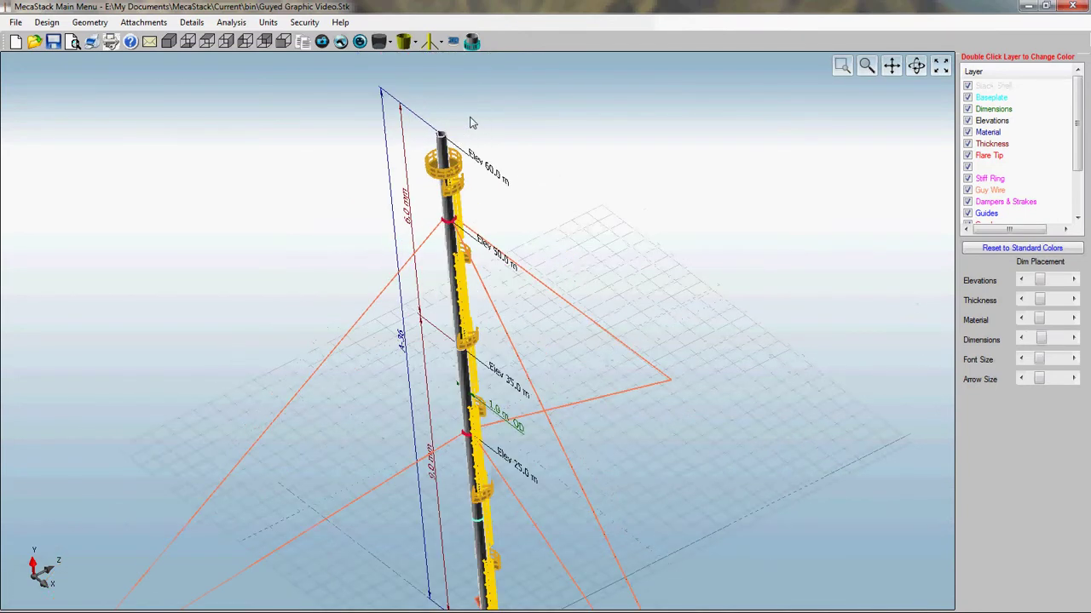
{"action": "scroll", "coordinate": [472, 124], "scroll_direction": "down", "scroll_amount": 3}
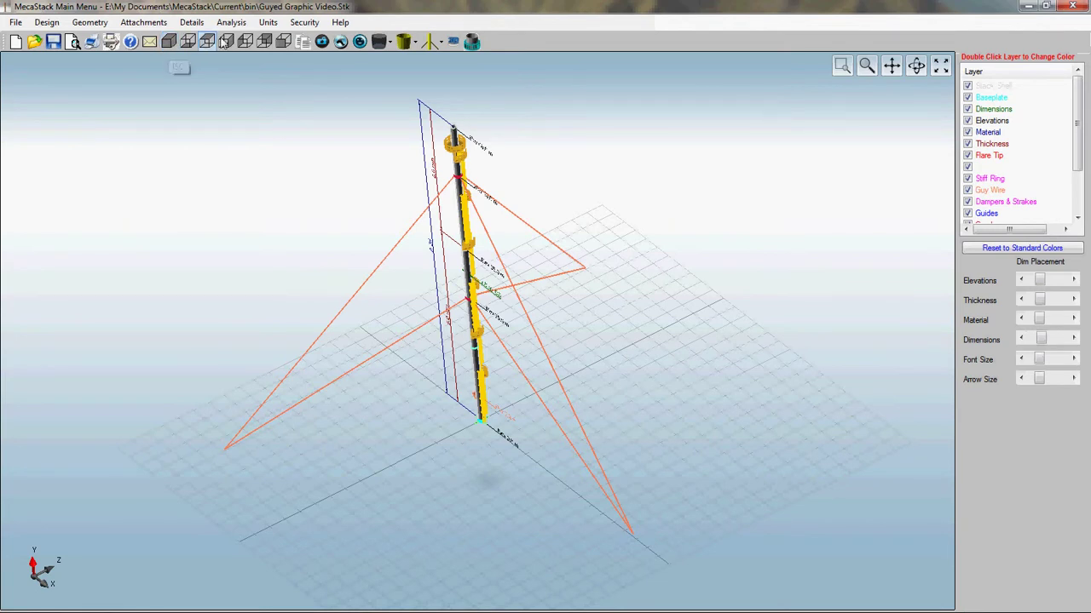
- Show the tower in the ISO, Bottom, Top, Left, Back and Front views in turn
{"action": "left_click", "coordinate": [170, 44]}
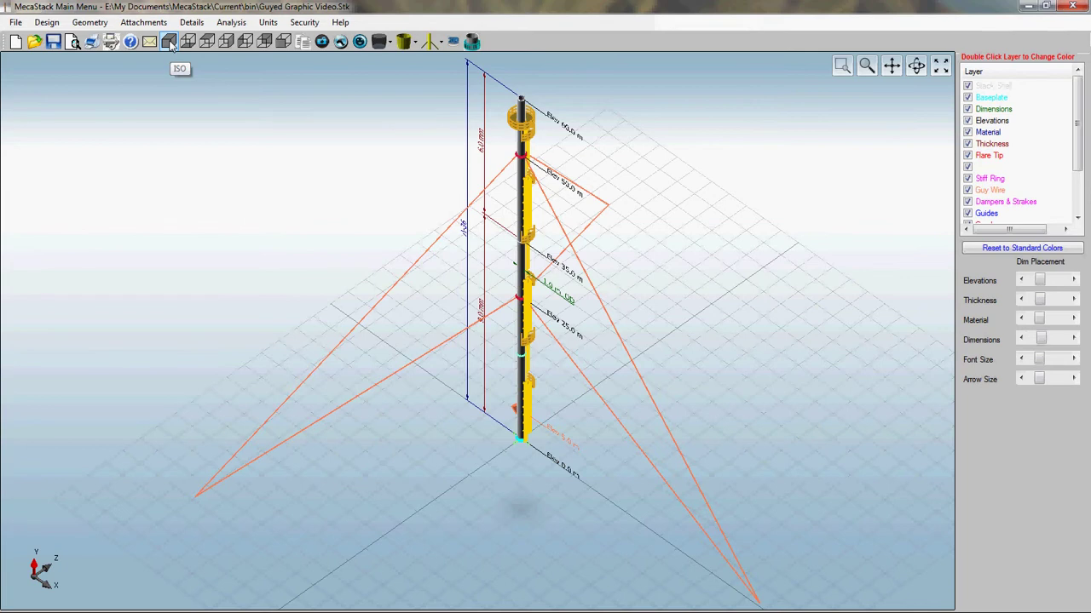
{"action": "left_click", "coordinate": [189, 42]}
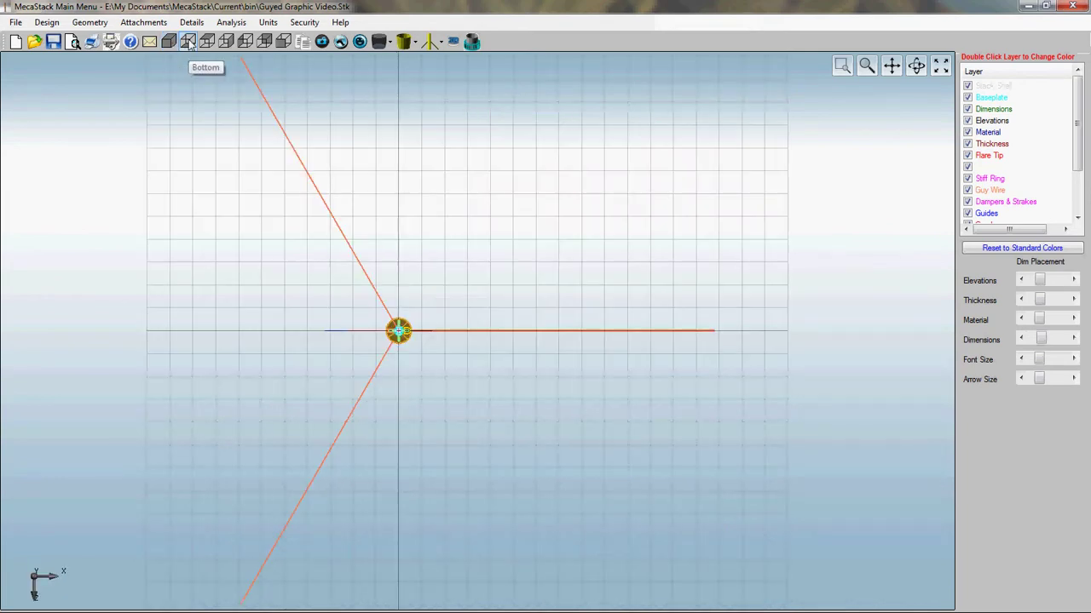
{"action": "left_click", "coordinate": [225, 43]}
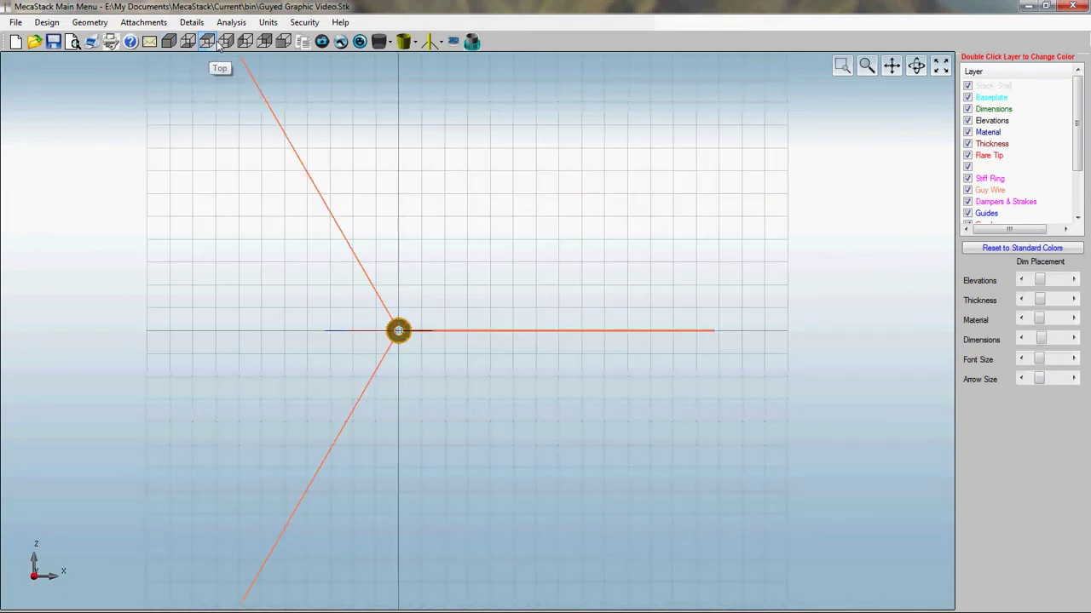
{"action": "left_click", "coordinate": [246, 43]}
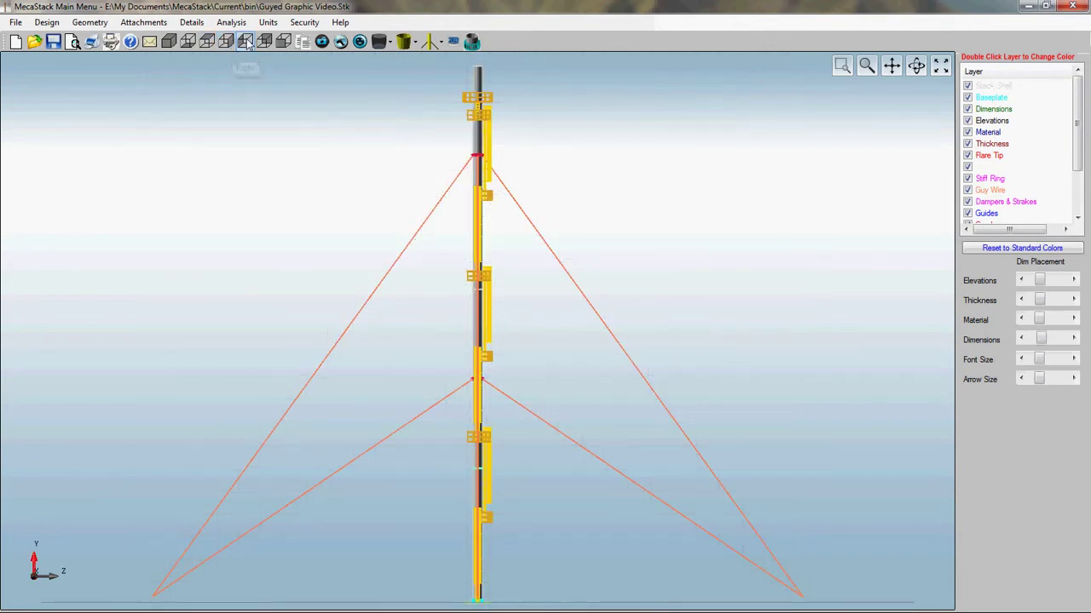
{"action": "left_click", "coordinate": [283, 42]}
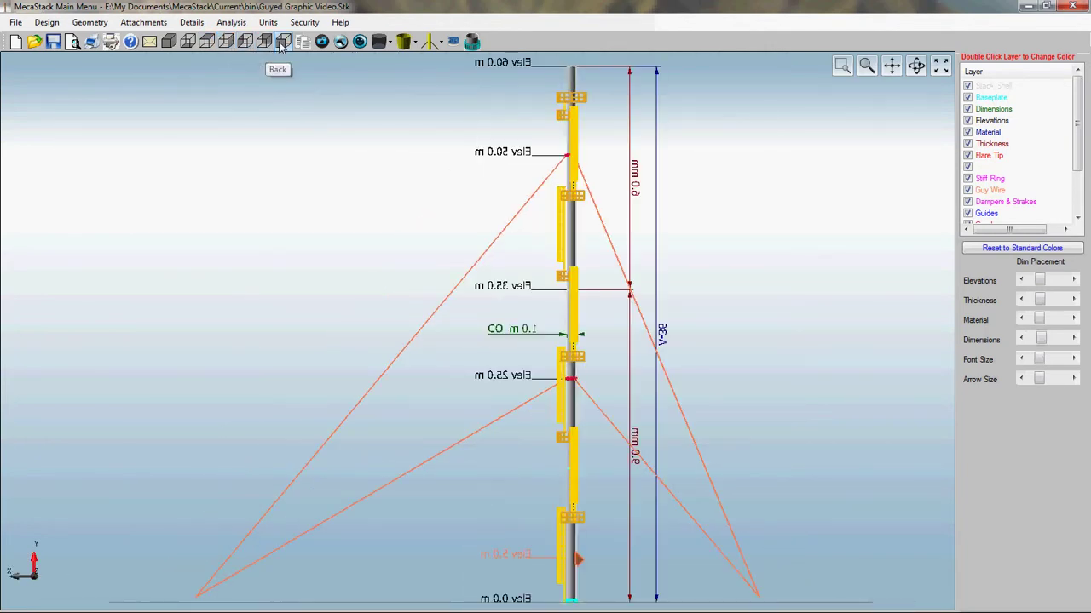
{"action": "left_click", "coordinate": [281, 47]}
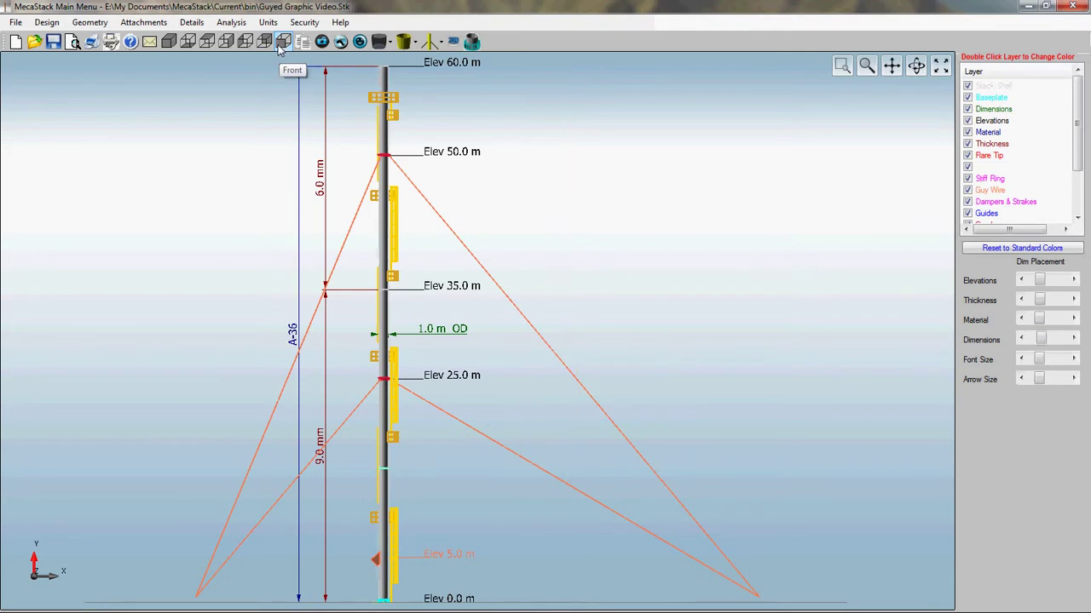
- Orbit and zoom the front elevation into a tilted perspective view of the mast
{"action": "middle_click_drag", "start_coordinate": [443, 170], "coordinate": [423, 214]}
{"action": "scroll", "coordinate": [424, 214], "scroll_direction": "down", "scroll_amount": 3}
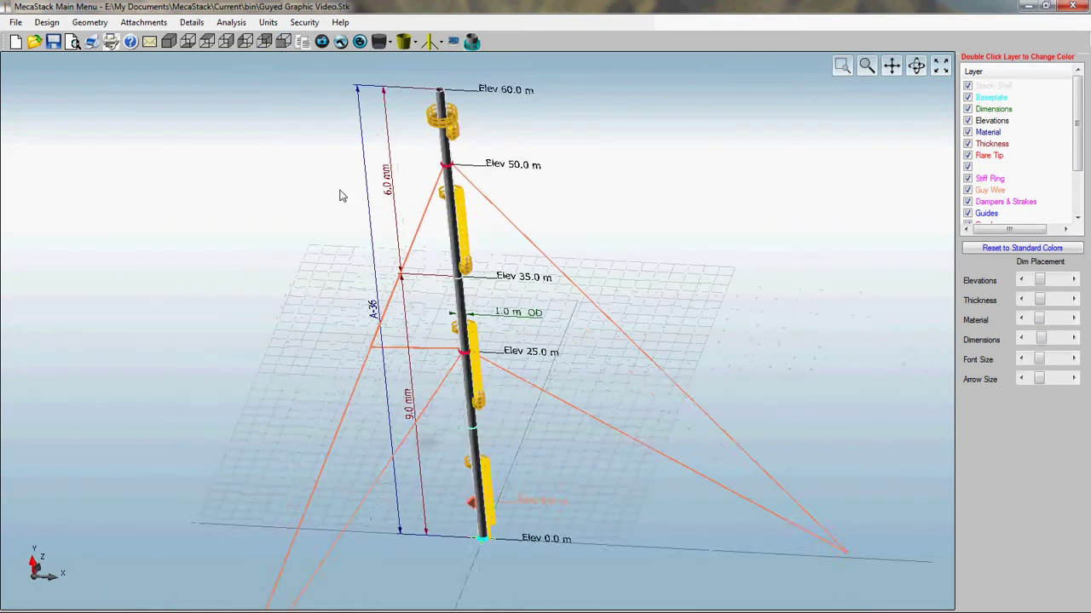
{"action": "scroll", "coordinate": [341, 190], "scroll_direction": "up", "scroll_amount": 5}
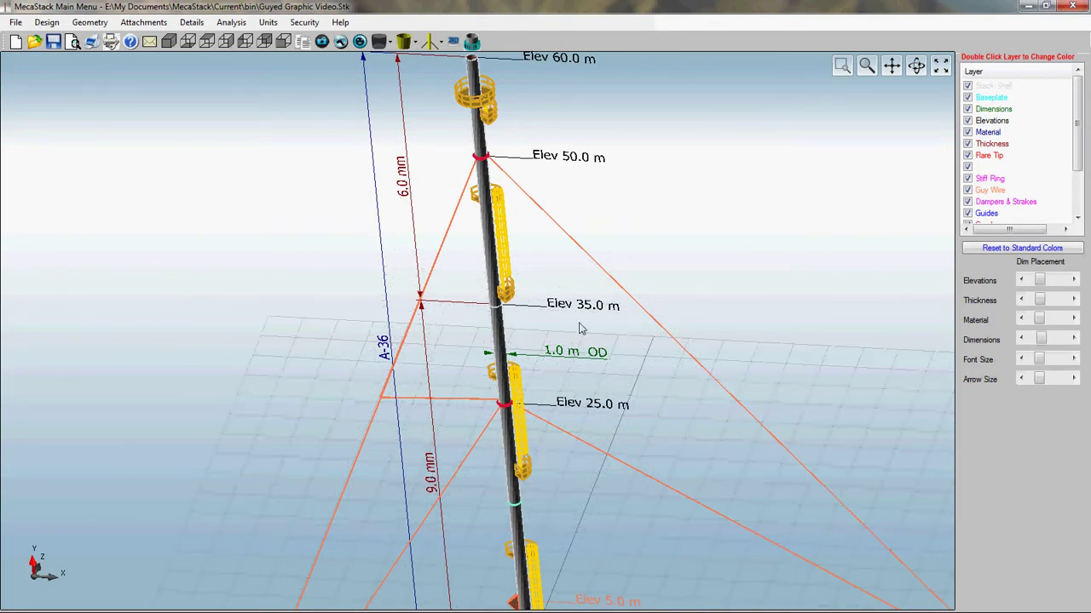
{"action": "middle_click_drag", "start_coordinate": [707, 270], "coordinate": [705, 396]}
- Hide the Thickness dimensions and toggle the A-36 Material layer off and back on
{"action": "scroll", "coordinate": [706, 396], "scroll_direction": "up", "scroll_amount": 2}
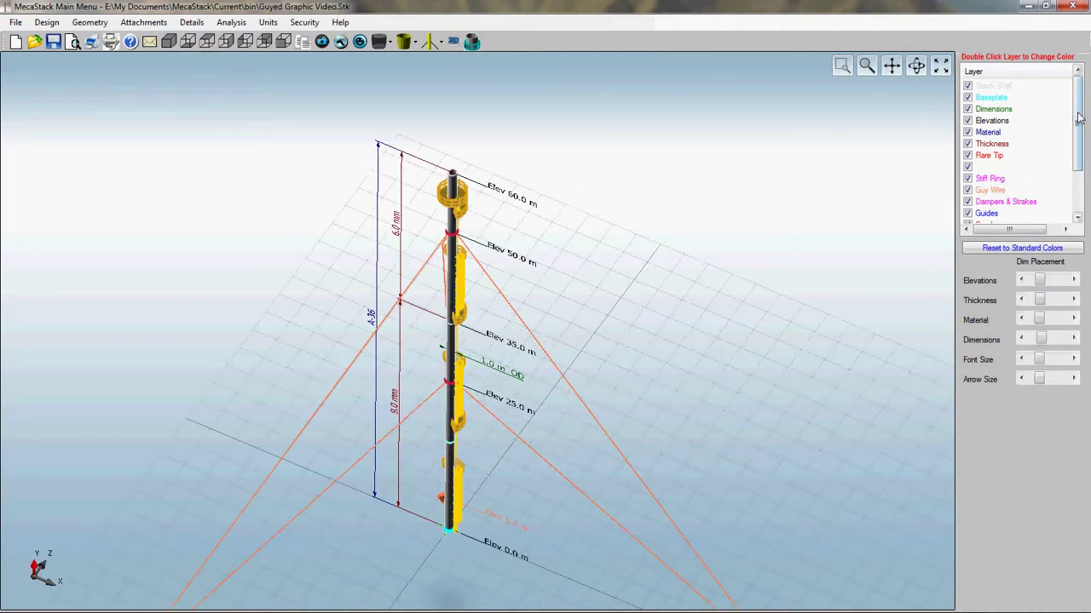
{"action": "mouse_move", "coordinate": [1076, 121]}
{"action": "left_mouse_down"}
{"action": "mouse_move", "coordinate": [1072, 177]}
{"action": "mouse_move", "coordinate": [1084, 107]}
{"action": "left_mouse_up"}
{"action": "left_click", "coordinate": [968, 144]}
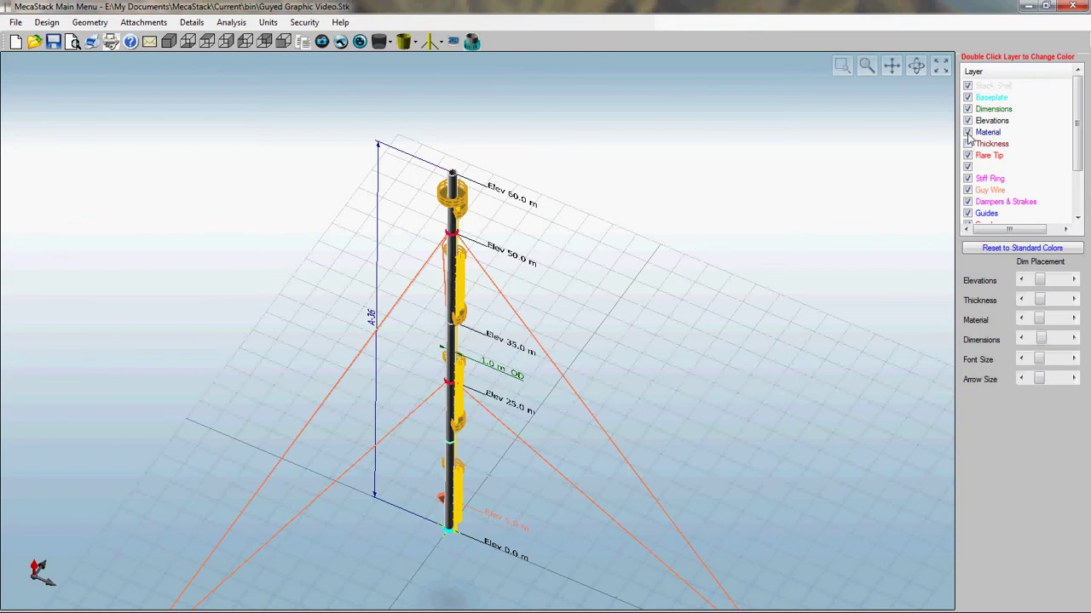
{"action": "left_click", "coordinate": [968, 134]}
{"action": "left_click", "coordinate": [967, 134]}
{"action": "left_click", "coordinate": [968, 134]}
{"action": "left_click", "coordinate": [968, 133]}
- Toggle the Elevations and 1.0 m OD layers, then hide the Material layer
{"action": "left_click", "coordinate": [968, 121]}
{"action": "left_click", "coordinate": [968, 121]}
{"action": "left_click", "coordinate": [968, 121]}
{"action": "left_click", "coordinate": [968, 110]}
{"action": "left_click", "coordinate": [968, 110]}
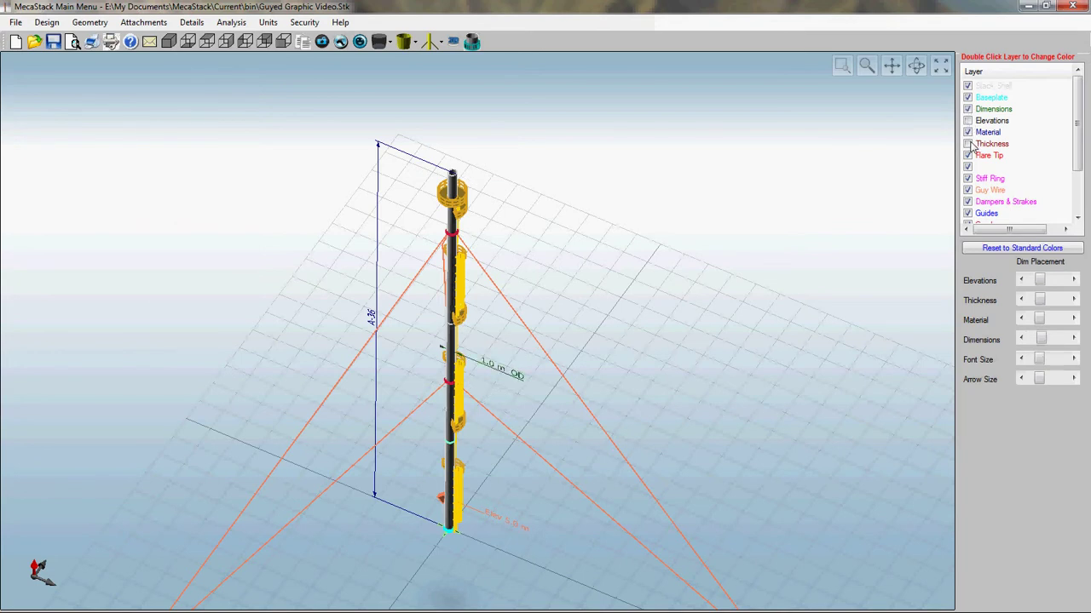
{"action": "left_click", "coordinate": [968, 132]}
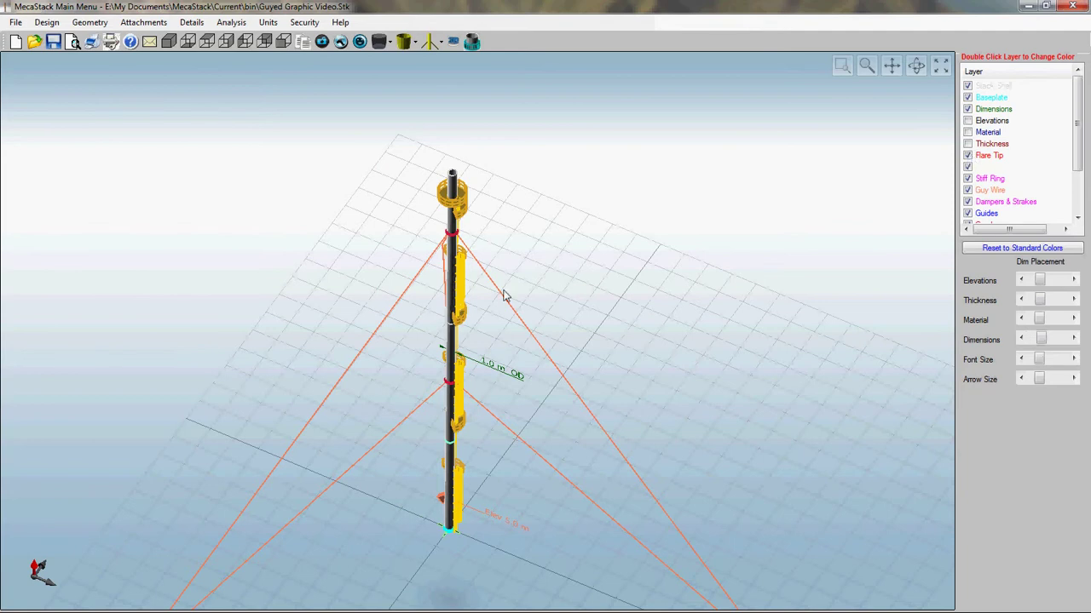
- Tilt the whole stack and turn the Elevations, Material and Thickness layers back on
{"action": "scroll", "coordinate": [454, 253], "scroll_direction": "up", "scroll_amount": 5}
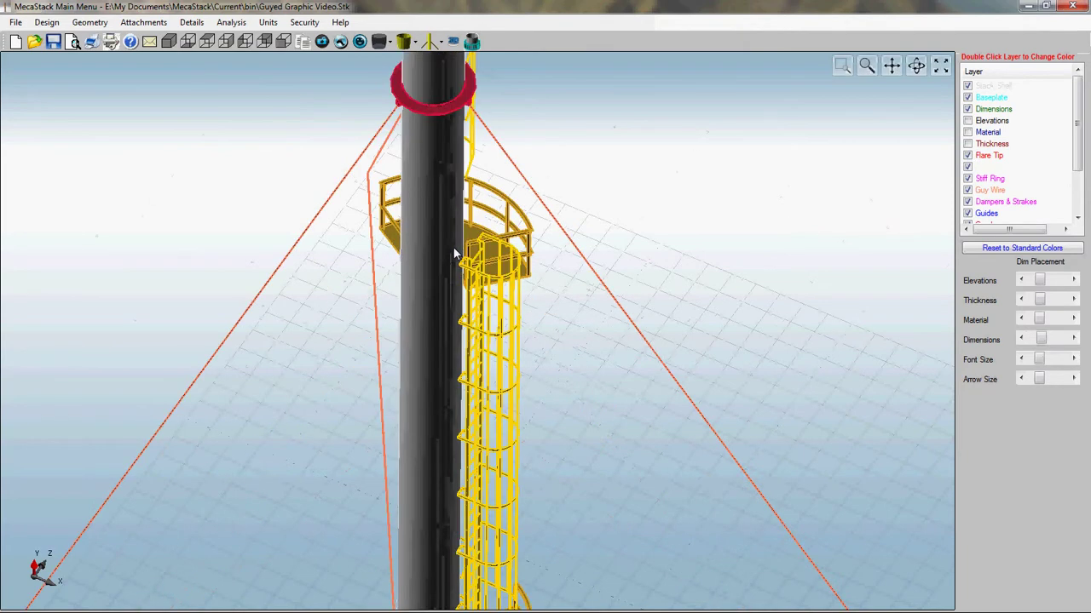
{"action": "scroll", "coordinate": [454, 253], "scroll_direction": "down", "scroll_amount": 6}
{"action": "middle_click_drag", "start_coordinate": [456, 255], "coordinate": [628, 178]}
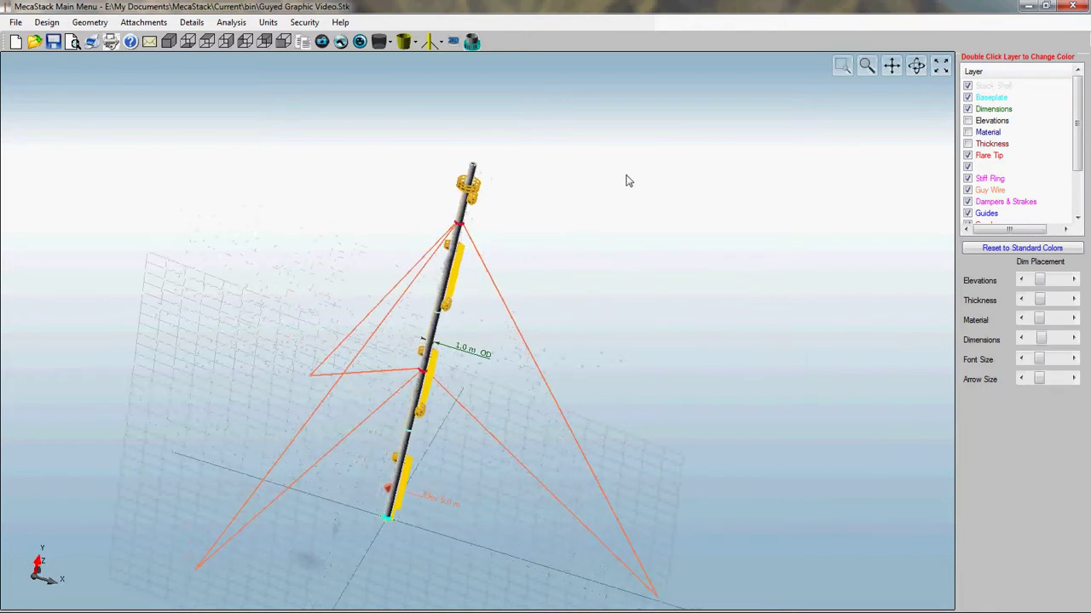
{"action": "left_click", "coordinate": [967, 120]}
{"action": "left_click", "coordinate": [967, 132]}
{"action": "left_click", "coordinate": [967, 143]}
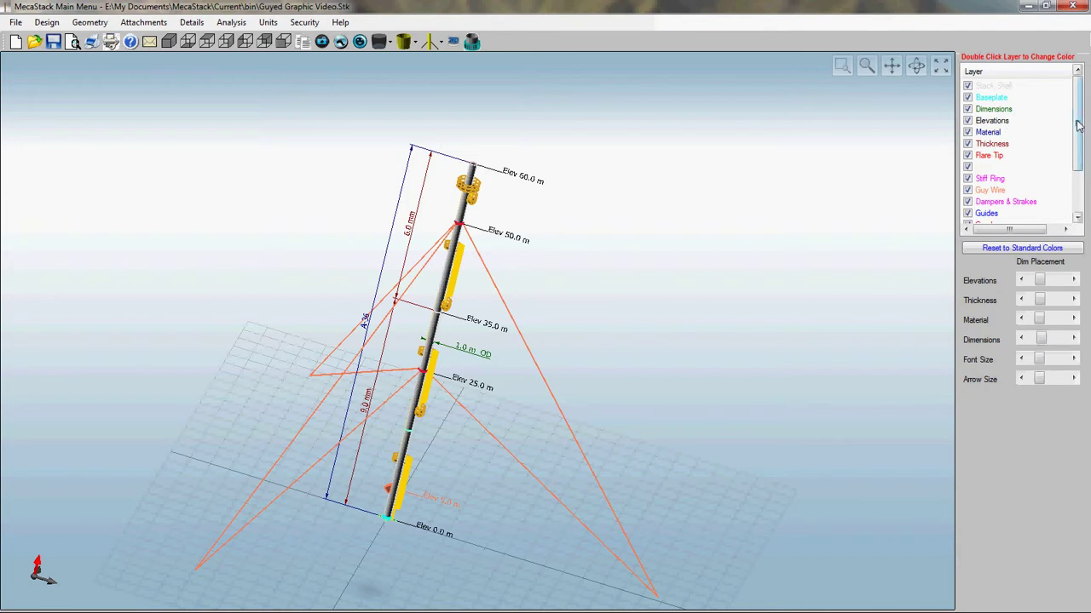
- Set the Baseplate layer colour to light green
{"action": "double_click", "coordinate": [992, 99]}
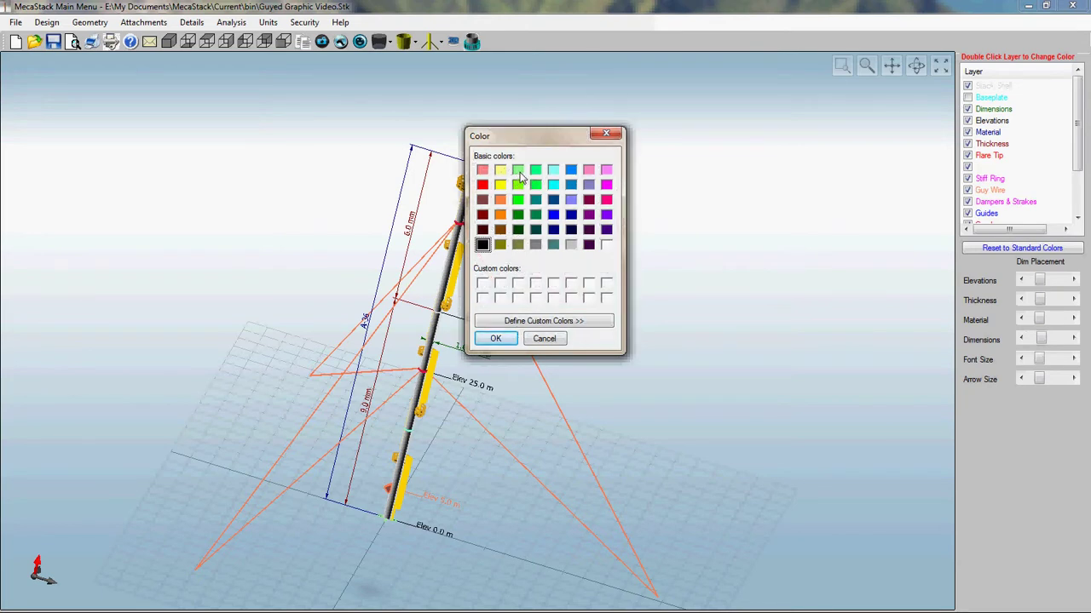
{"action": "left_click", "coordinate": [520, 173]}
{"action": "left_click", "coordinate": [495, 338]}
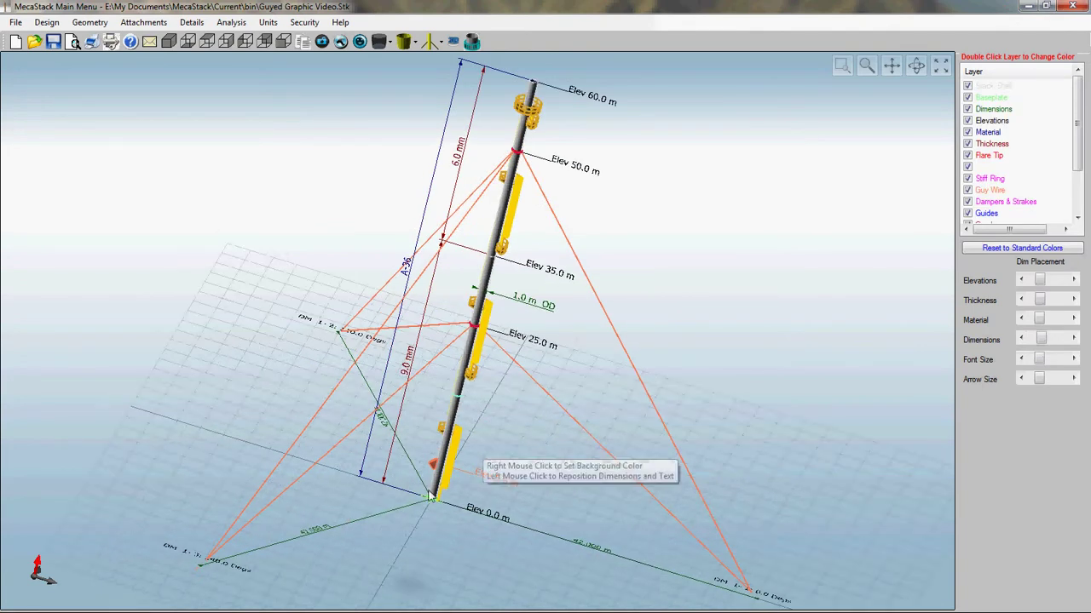
- Zoom on the baseplate ring, hide the Stack Shell, and set its colour to purple
{"action": "scroll", "coordinate": [430, 512], "scroll_direction": "up", "scroll_amount": 10}
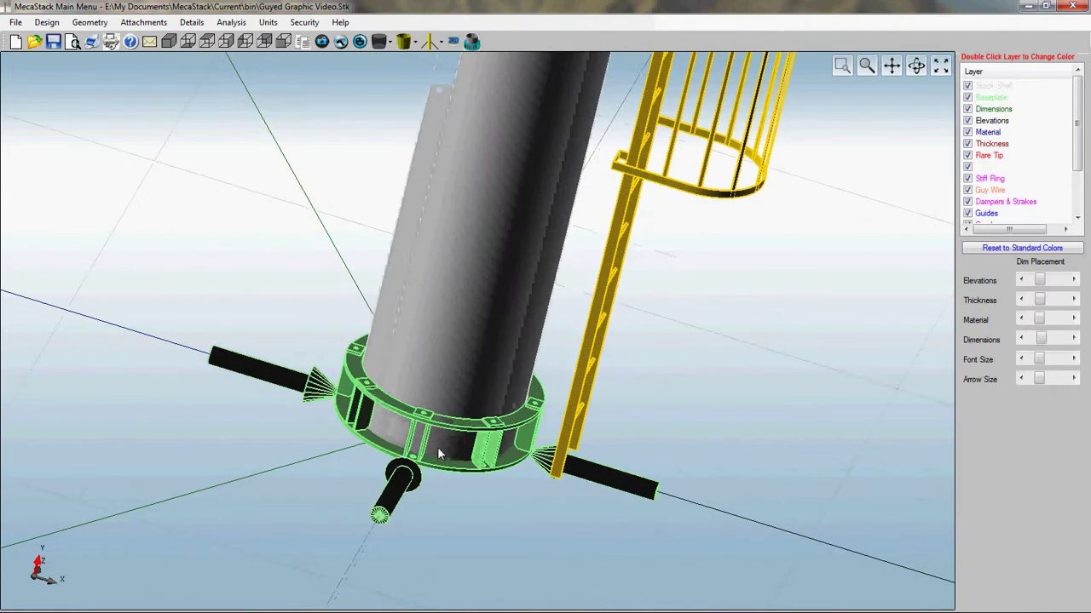
{"action": "scroll", "coordinate": [434, 401], "scroll_direction": "up", "scroll_amount": 3}
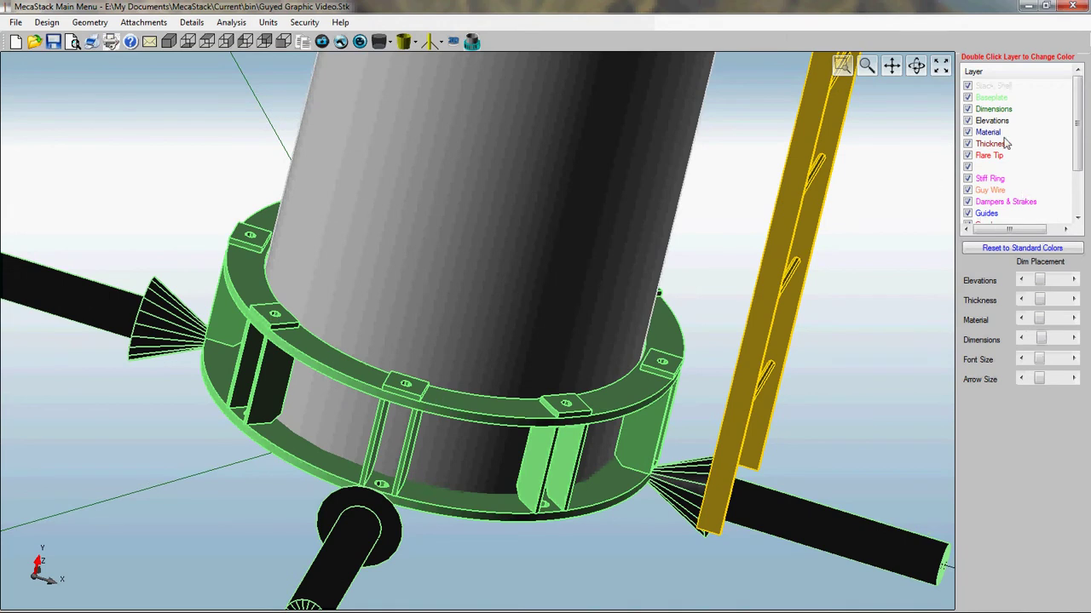
{"action": "left_click", "coordinate": [988, 88]}
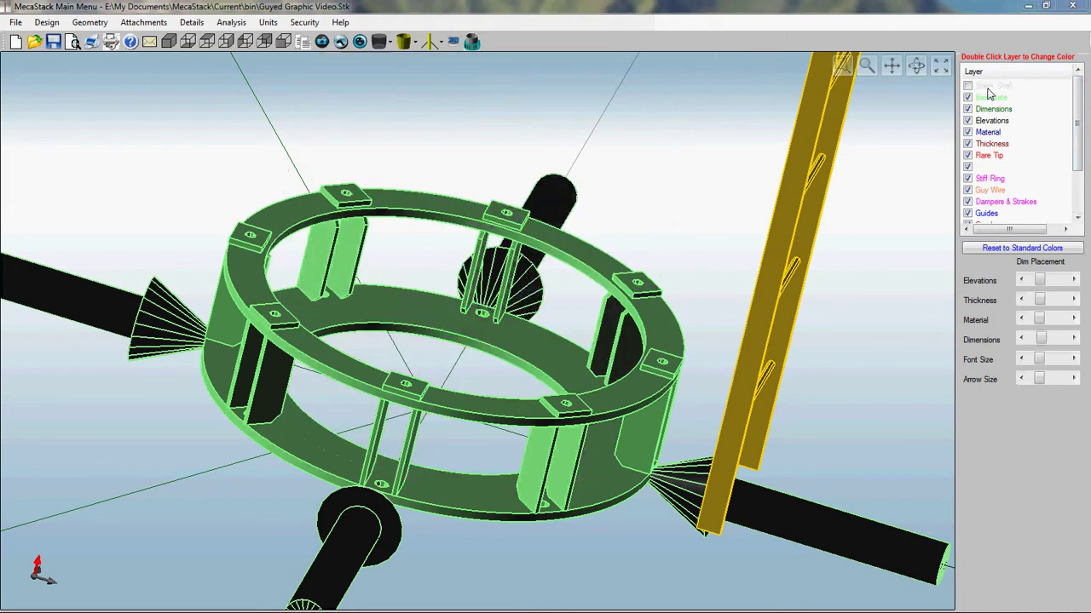
{"action": "double_click", "coordinate": [988, 96]}
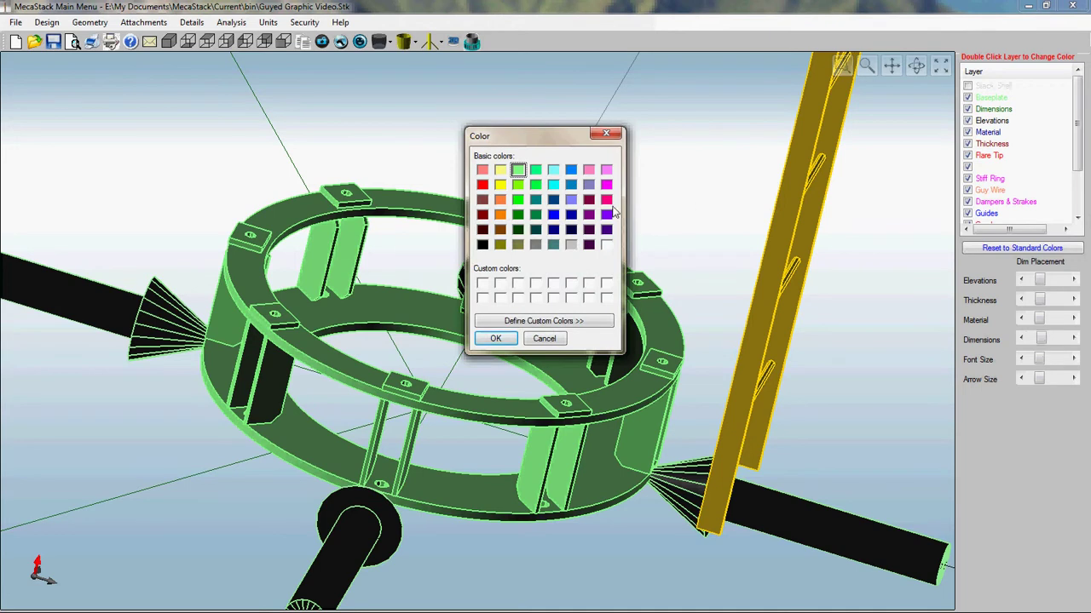
{"action": "left_click", "coordinate": [605, 215]}
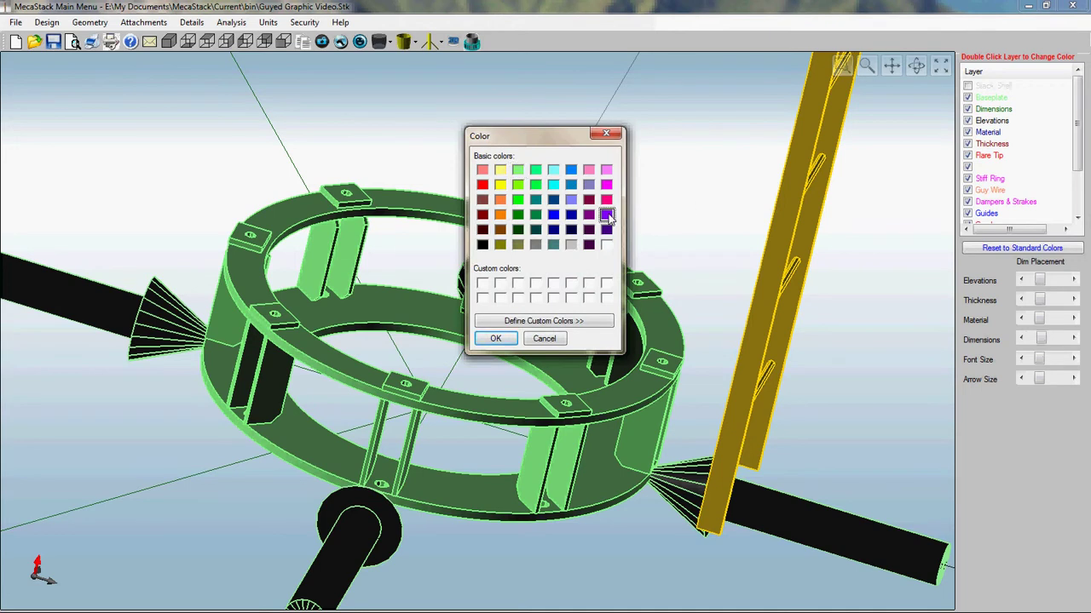
{"action": "left_click", "coordinate": [496, 339]}
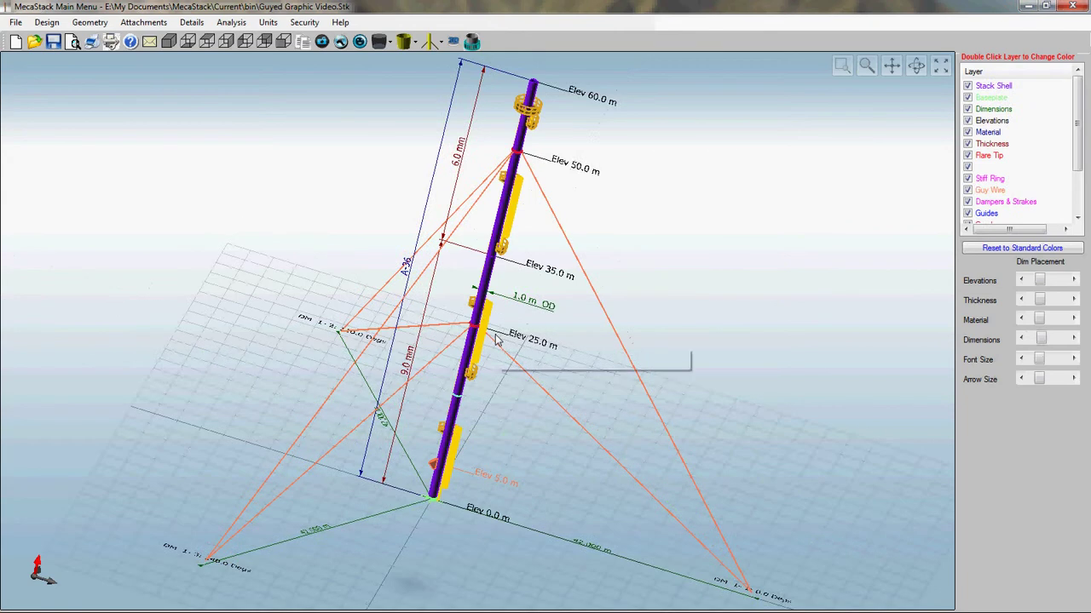
- Reopen the Stack Shell colour choice and pick grey
{"action": "scroll", "coordinate": [497, 338], "scroll_direction": "down", "scroll_amount": 2}
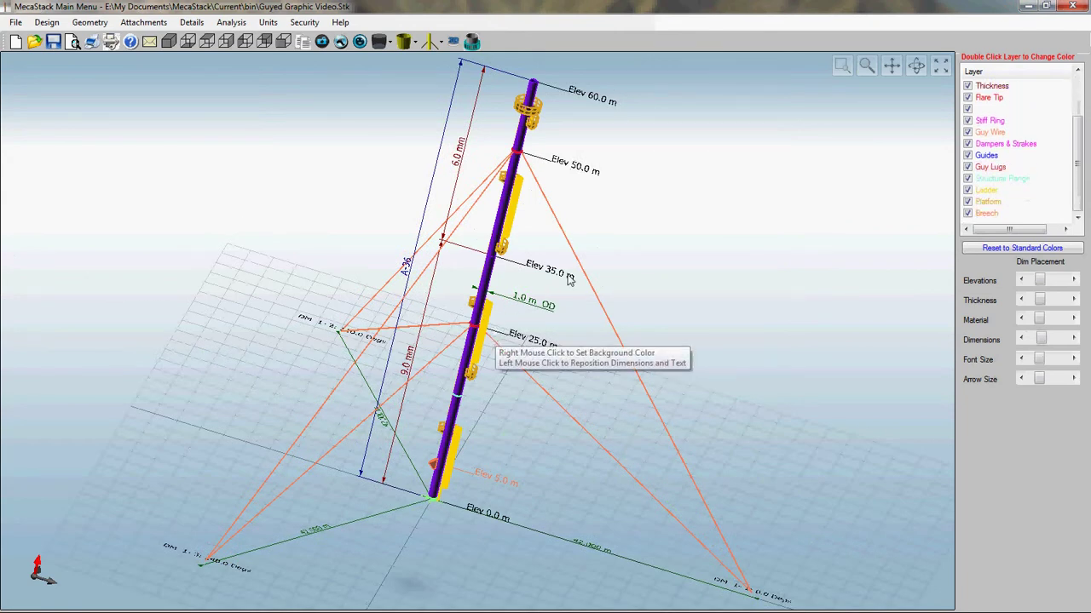
{"action": "scroll", "coordinate": [592, 248], "scroll_direction": "down", "scroll_amount": 3}
{"action": "scroll", "coordinate": [574, 214], "scroll_direction": "up", "scroll_amount": 3}
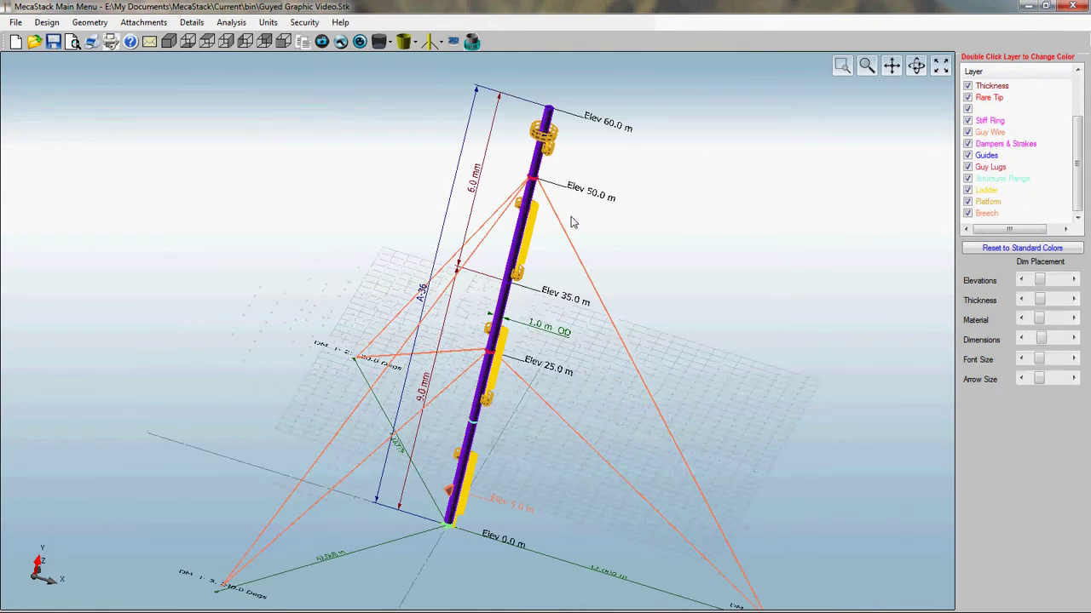
{"action": "scroll", "coordinate": [1077, 102], "scroll_direction": "up", "scroll_amount": 3}
{"action": "double_click", "coordinate": [991, 88]}
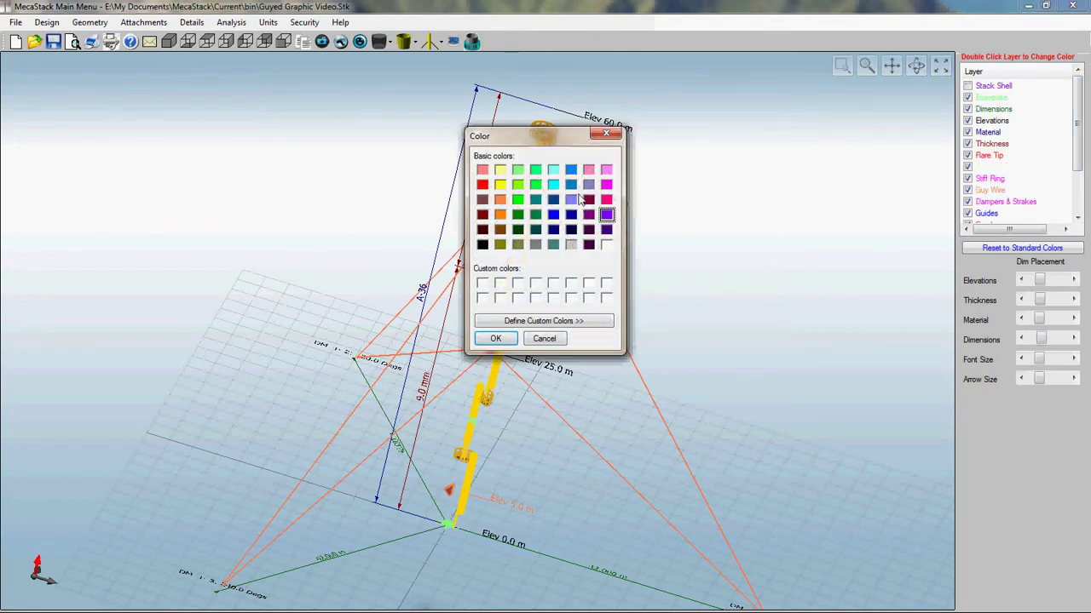
{"action": "left_click", "coordinate": [571, 244]}
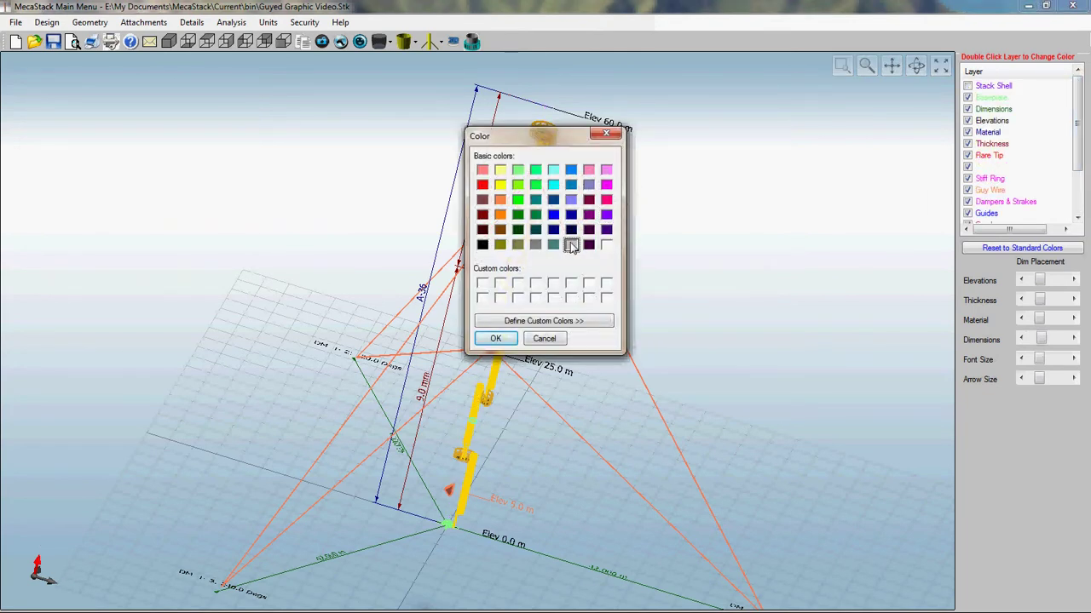
- Confirm grey for the stack shell and orbit the view so the stack stands upright
{"action": "left_click", "coordinate": [497, 339]}
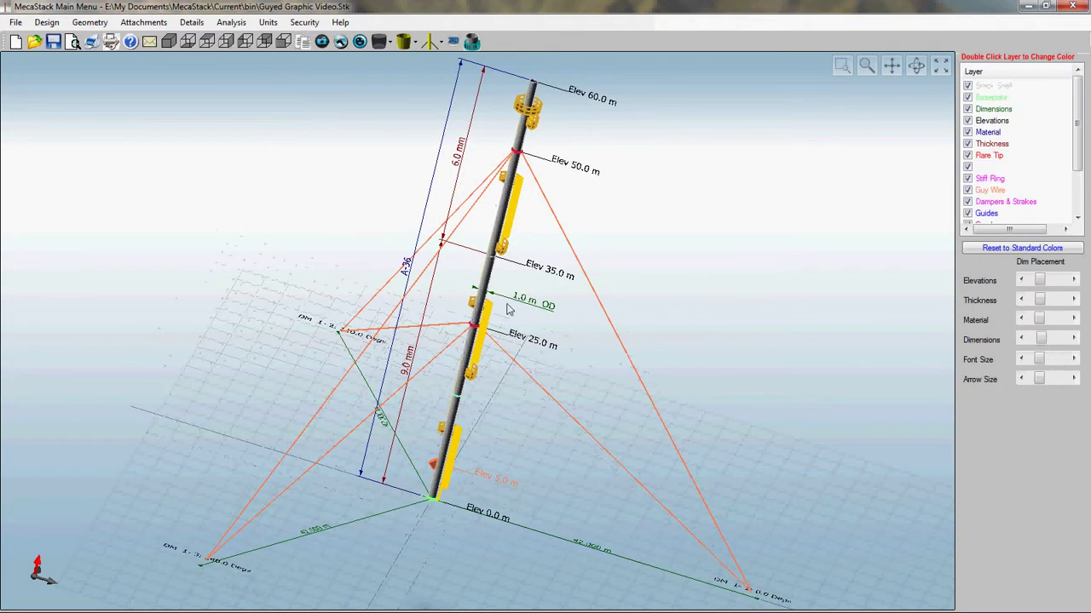
{"action": "scroll", "coordinate": [522, 137], "scroll_direction": "up", "scroll_amount": 2}
{"action": "scroll", "coordinate": [522, 136], "scroll_direction": "up", "scroll_amount": 3}
{"action": "scroll", "coordinate": [522, 136], "scroll_direction": "down", "scroll_amount": 1}
{"action": "scroll", "coordinate": [471, 414], "scroll_direction": "up", "scroll_amount": 3}
{"action": "left_click_drag", "start_coordinate": [508, 416], "coordinate": [552, 414]}
{"action": "scroll", "coordinate": [551, 414], "scroll_direction": "down", "scroll_amount": 3}
{"action": "scroll", "coordinate": [551, 414], "scroll_direction": "up", "scroll_amount": 3}
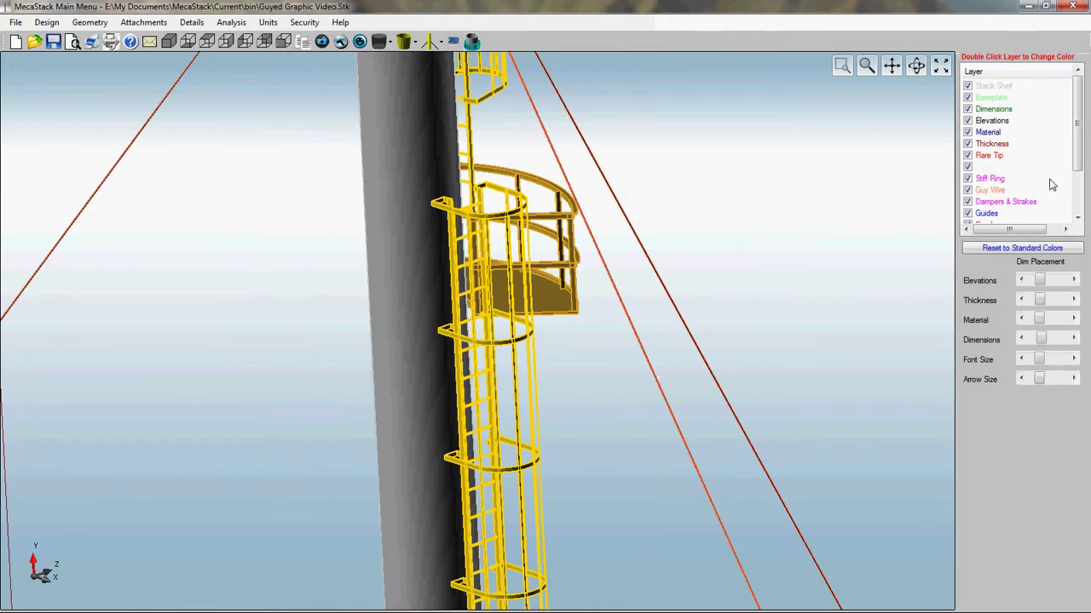
- Hide the Ladder and Platform layers, then show them again
{"action": "left_click_drag", "start_coordinate": [1078, 170], "coordinate": [1078, 210]}
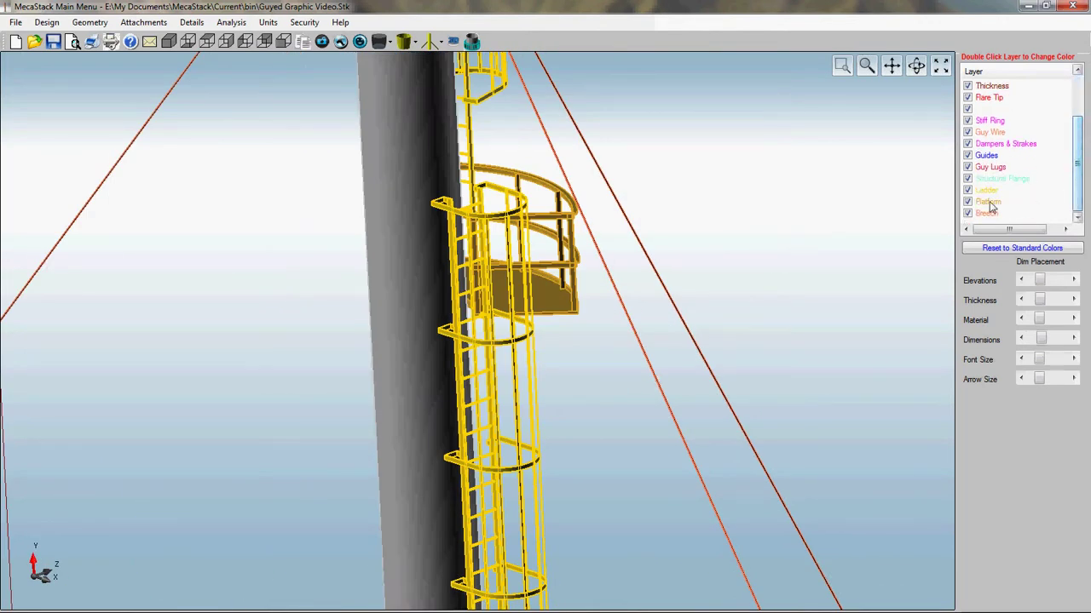
{"action": "left_click", "coordinate": [967, 190]}
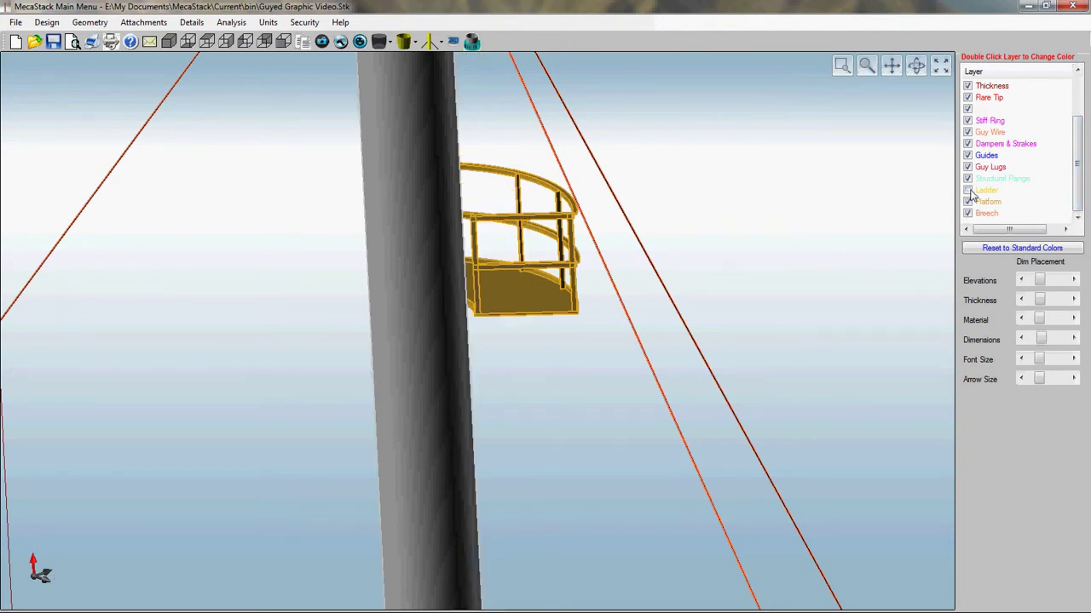
{"action": "left_click", "coordinate": [967, 201]}
{"action": "scroll", "coordinate": [693, 223], "scroll_direction": "down", "scroll_amount": 3}
{"action": "scroll", "coordinate": [707, 218], "scroll_direction": "down", "scroll_amount": 5}
{"action": "scroll", "coordinate": [723, 214], "scroll_direction": "up", "scroll_amount": 4}
{"action": "left_click", "coordinate": [967, 190]}
{"action": "left_click", "coordinate": [967, 202]}
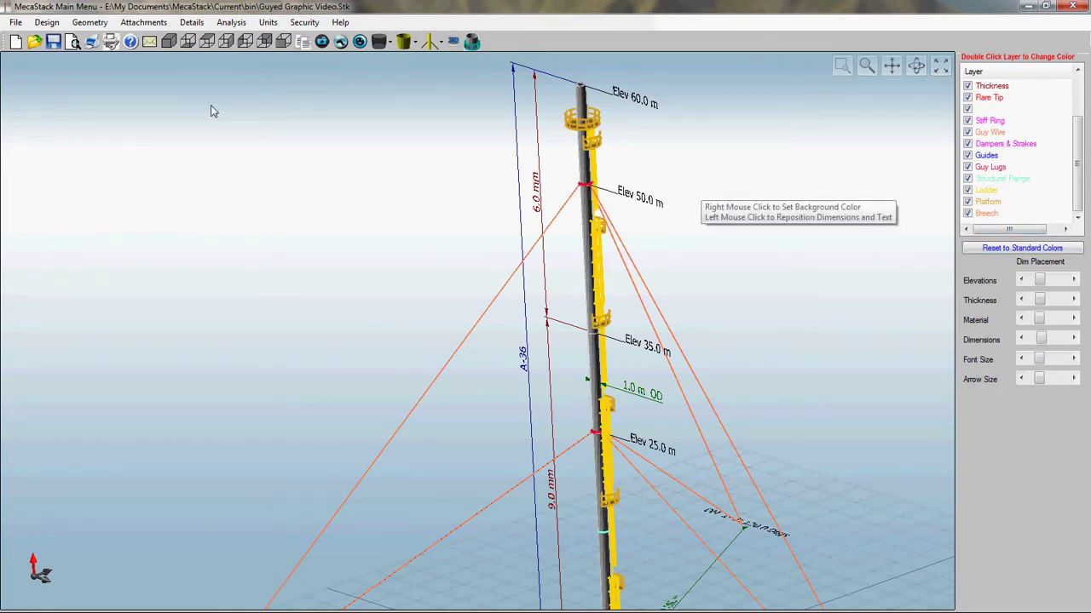
- Switch the guyed stack to the Back view, then to the Front view
{"action": "left_click", "coordinate": [266, 44]}
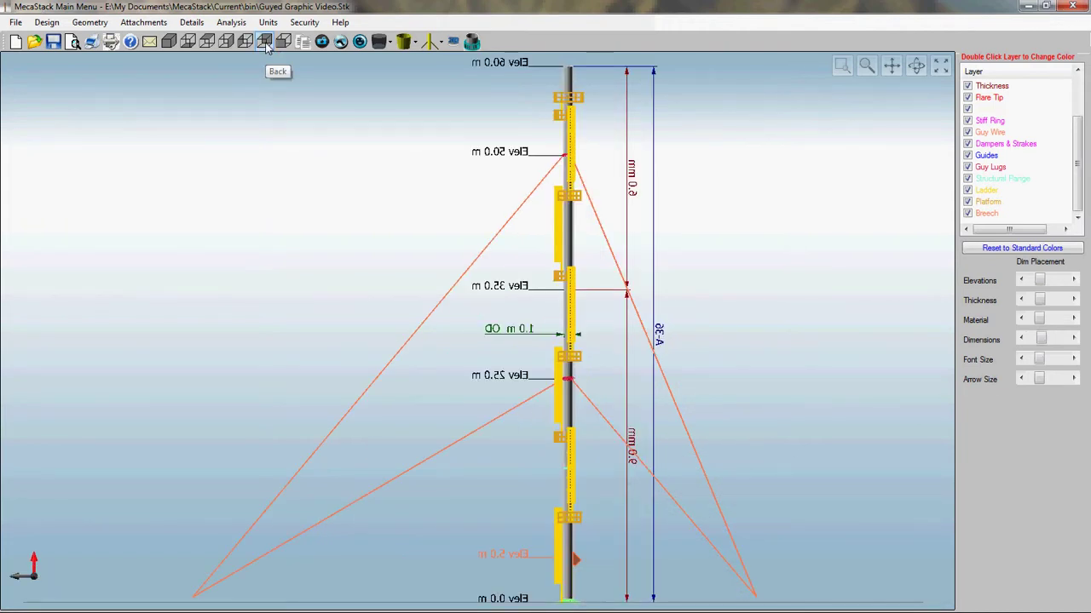
{"action": "left_click", "coordinate": [284, 42]}
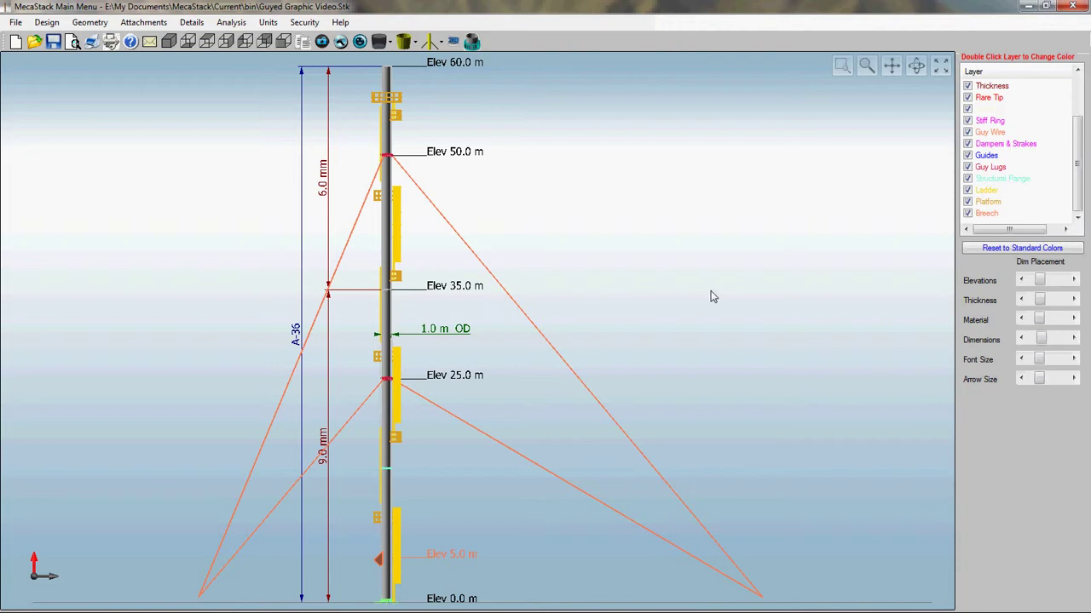
- Adjust the Dim Placement offsets for the elevation labels, thickness line and 1.0 m OD label
{"action": "left_click", "coordinate": [1074, 280]}
{"action": "mouse_move", "coordinate": [1073, 281]}
{"action": "left_mouse_down"}
{"action": "mouse_move", "coordinate": [1022, 284]}
{"action": "mouse_move", "coordinate": [1075, 303]}
{"action": "mouse_move", "coordinate": [1022, 300]}
{"action": "mouse_move", "coordinate": [1022, 320]}
{"action": "mouse_move", "coordinate": [1076, 322]}
{"action": "mouse_move", "coordinate": [1073, 301]}
{"action": "left_mouse_up"}
{"action": "left_click", "coordinate": [1073, 300]}
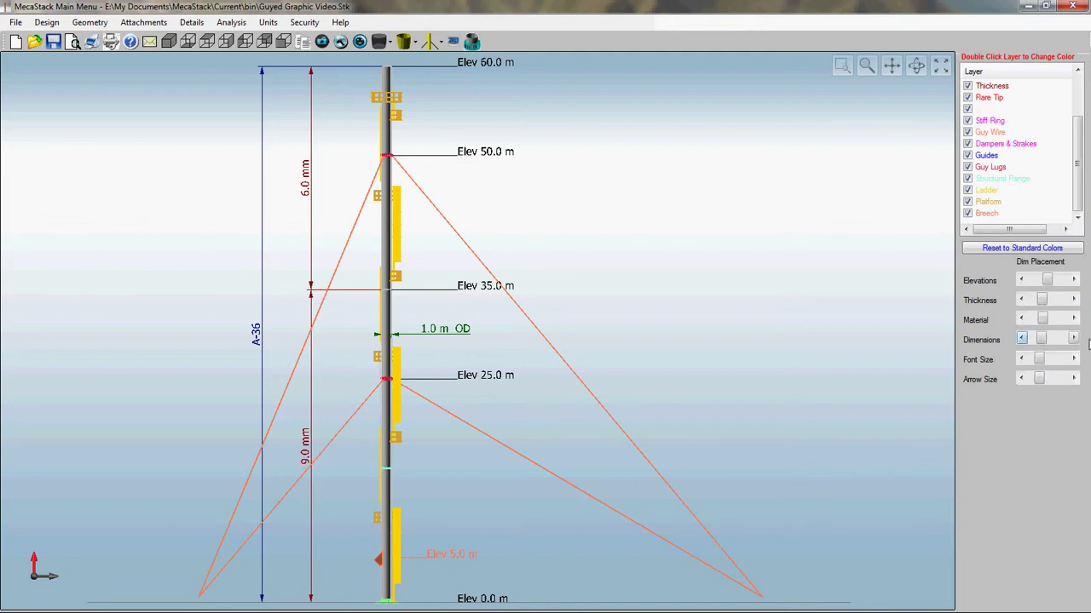
{"action": "left_click_drag", "start_coordinate": [1073, 339], "coordinate": [1074, 338]}
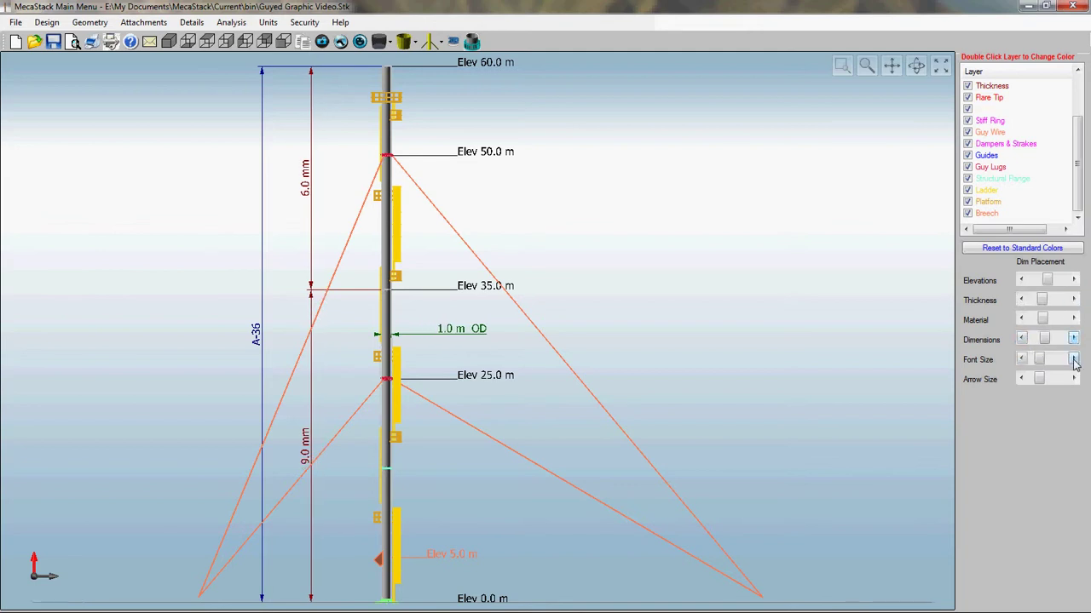
- Increase the label Font Size by five steps
{"action": "left_click", "coordinate": [1074, 360]}
{"action": "left_click", "coordinate": [1074, 359]}
{"action": "left_click", "coordinate": [1074, 360]}
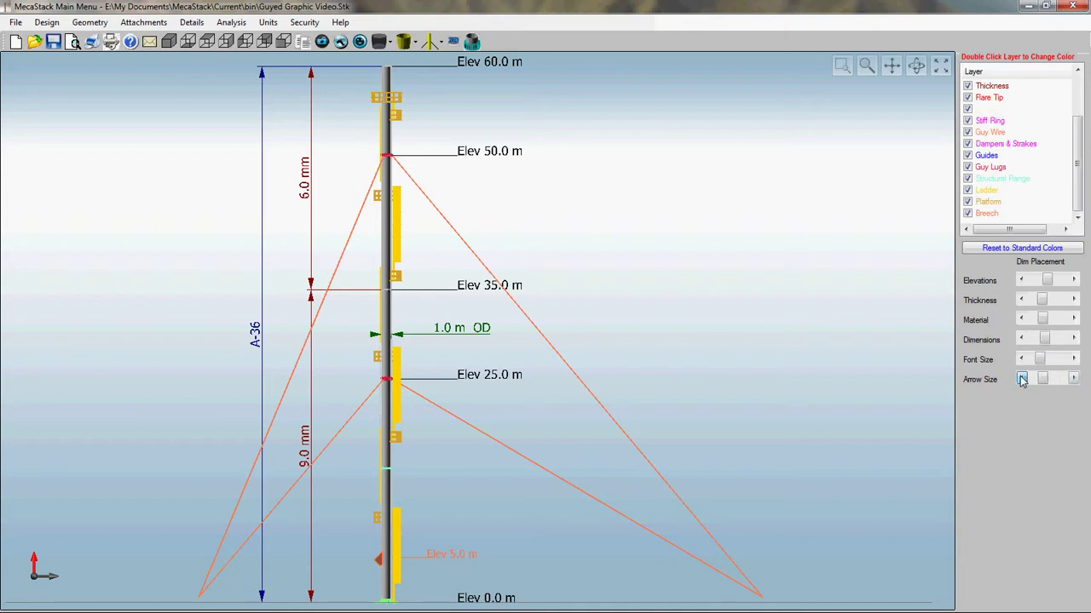
{"action": "left_click", "coordinate": [1074, 359]}
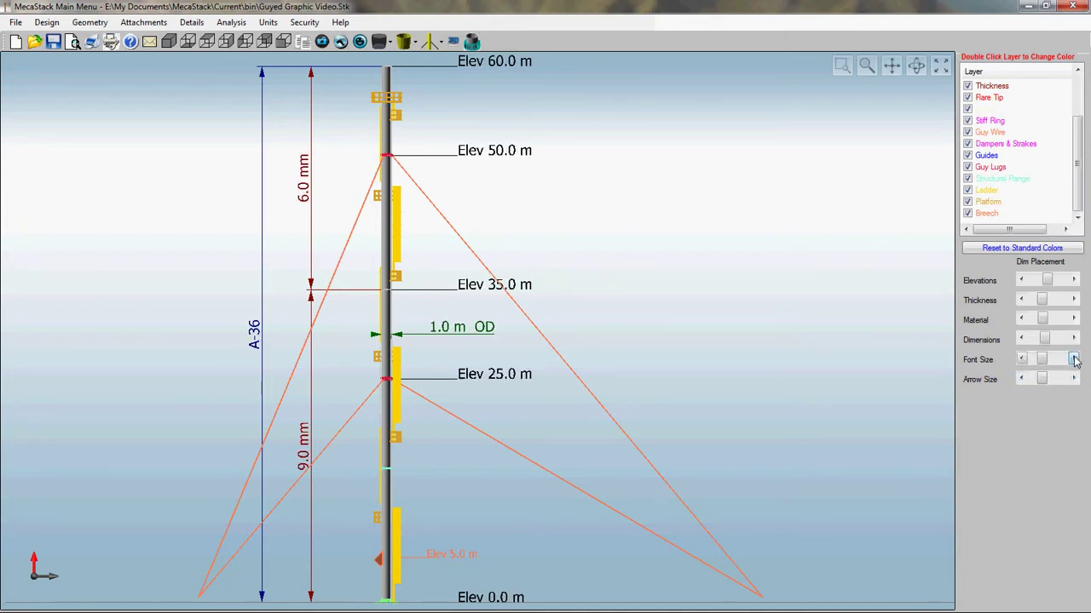
{"action": "left_click", "coordinate": [1074, 360]}
- Reduce the label Font Size by five steps
{"action": "left_click", "coordinate": [1021, 359]}
{"action": "left_click", "coordinate": [1022, 359]}
{"action": "left_click", "coordinate": [1022, 360]}
{"action": "left_click", "coordinate": [1022, 359]}
{"action": "left_click", "coordinate": [1021, 360]}
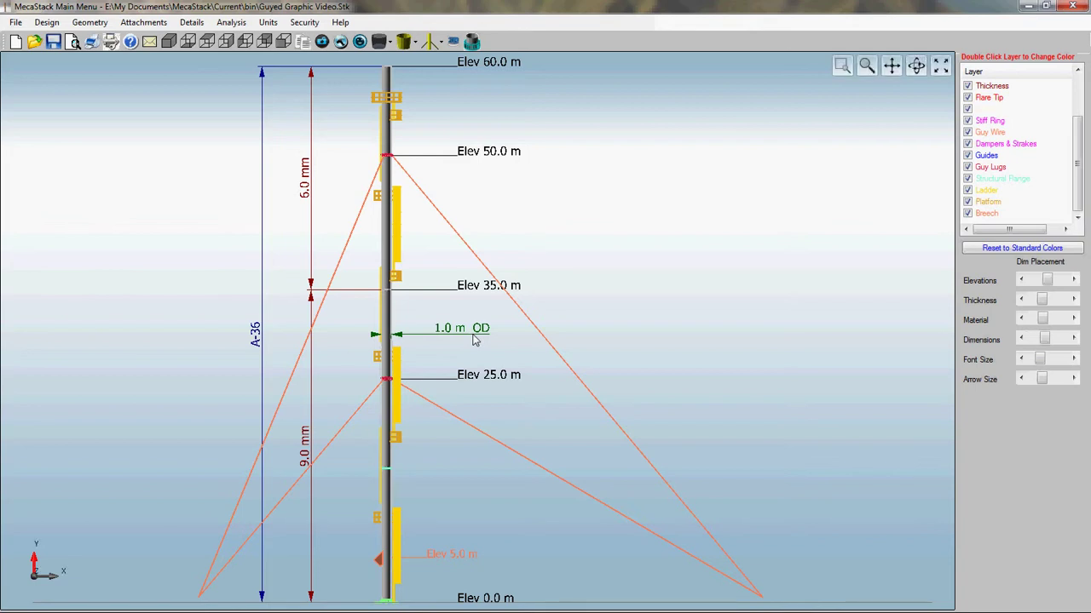
- Drag the 1.0 m OD and Elev 35.0 m labels right, nudge the 6.0/9.0 mm lines, and move A-36 left
{"action": "left_click_drag", "start_coordinate": [475, 339], "coordinate": [590, 318]}
{"action": "mouse_move", "coordinate": [505, 292]}
{"action": "left_mouse_down"}
{"action": "mouse_move", "coordinate": [518, 256]}
{"action": "mouse_move", "coordinate": [514, 289]}
{"action": "left_mouse_up"}
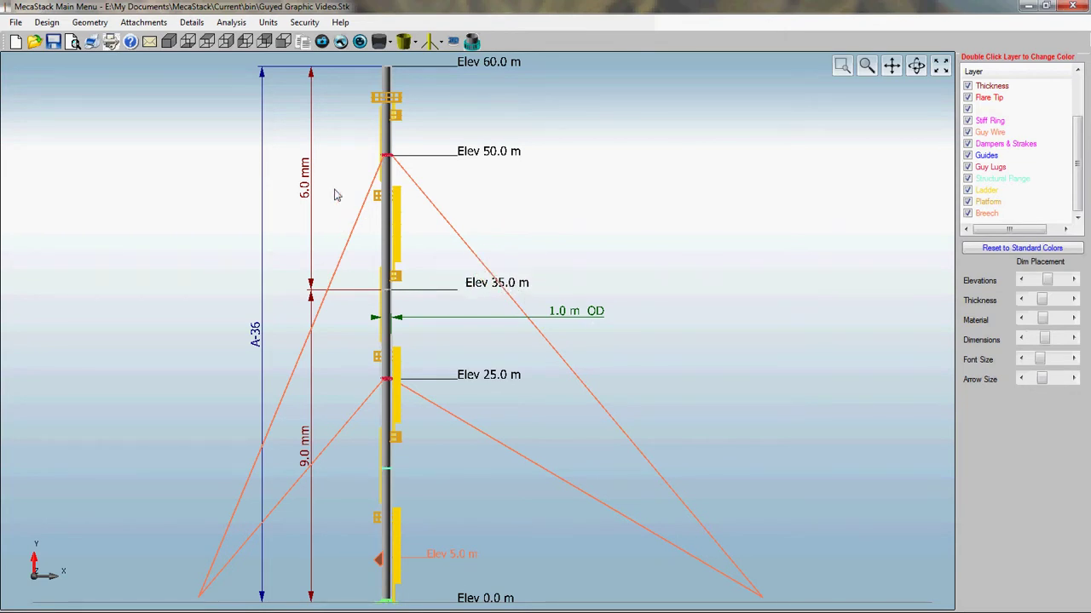
{"action": "mouse_move", "coordinate": [311, 179]}
{"action": "left_mouse_down"}
{"action": "mouse_move", "coordinate": [292, 179]}
{"action": "mouse_move", "coordinate": [331, 173]}
{"action": "mouse_move", "coordinate": [304, 172]}
{"action": "left_mouse_up"}
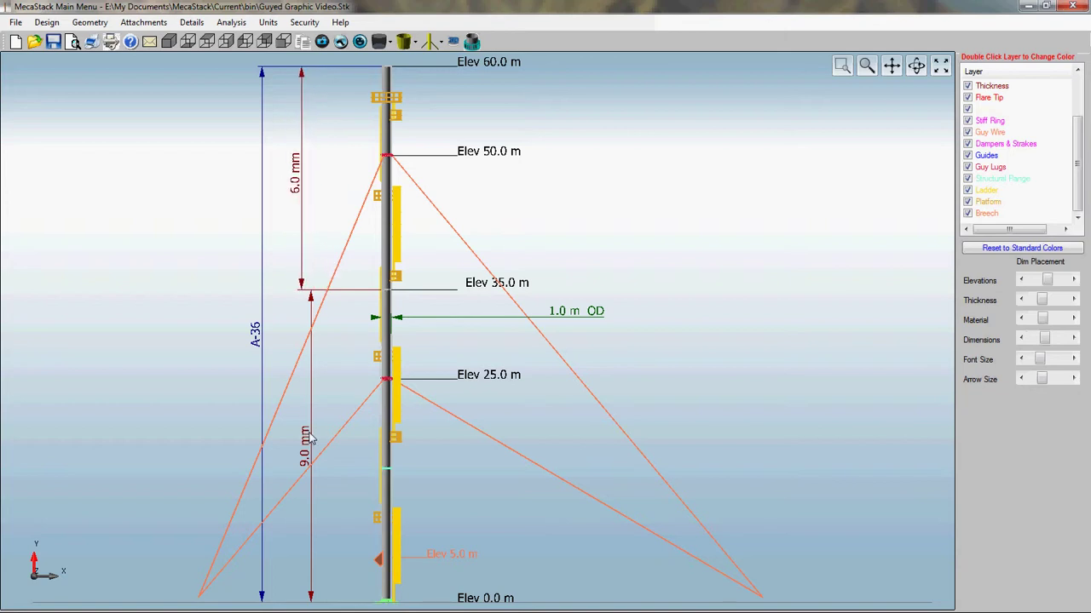
{"action": "mouse_move", "coordinate": [311, 438]}
{"action": "left_mouse_down"}
{"action": "mouse_move", "coordinate": [288, 437]}
{"action": "mouse_move", "coordinate": [311, 437]}
{"action": "left_mouse_up"}
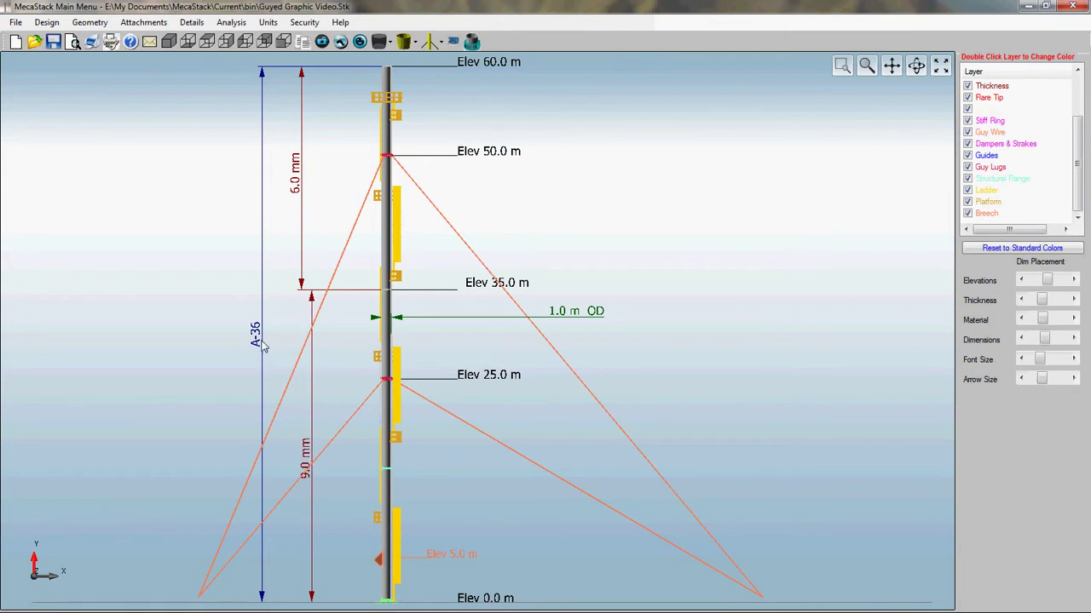
{"action": "left_click_drag", "start_coordinate": [264, 343], "coordinate": [217, 358]}
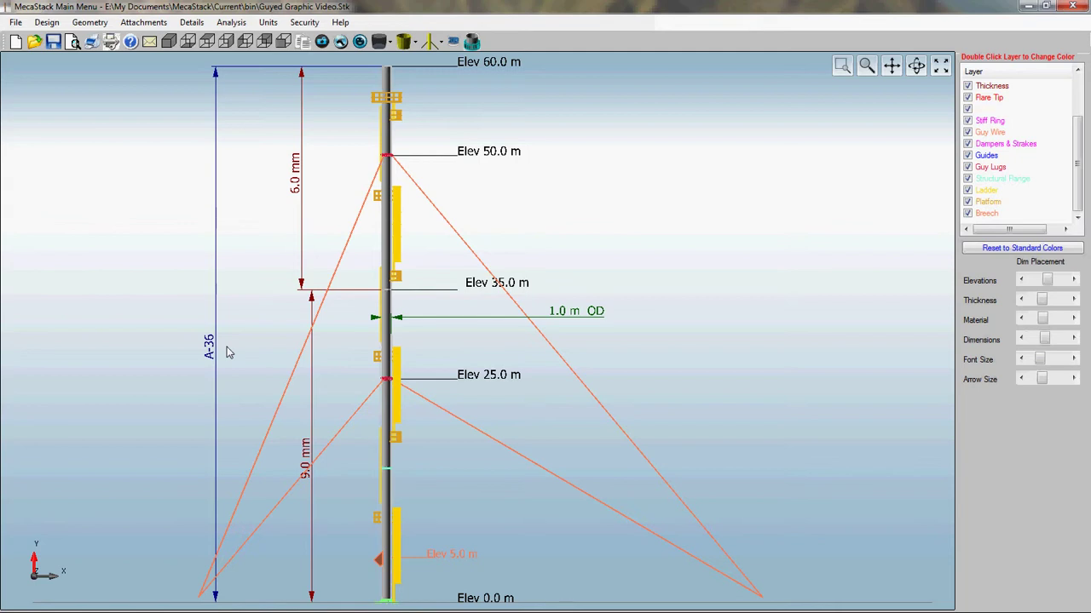
- Rebuild the drawing, orbit and zoom out to show the tower in 3-D, then start Print
{"action": "left_click", "coordinate": [339, 44]}
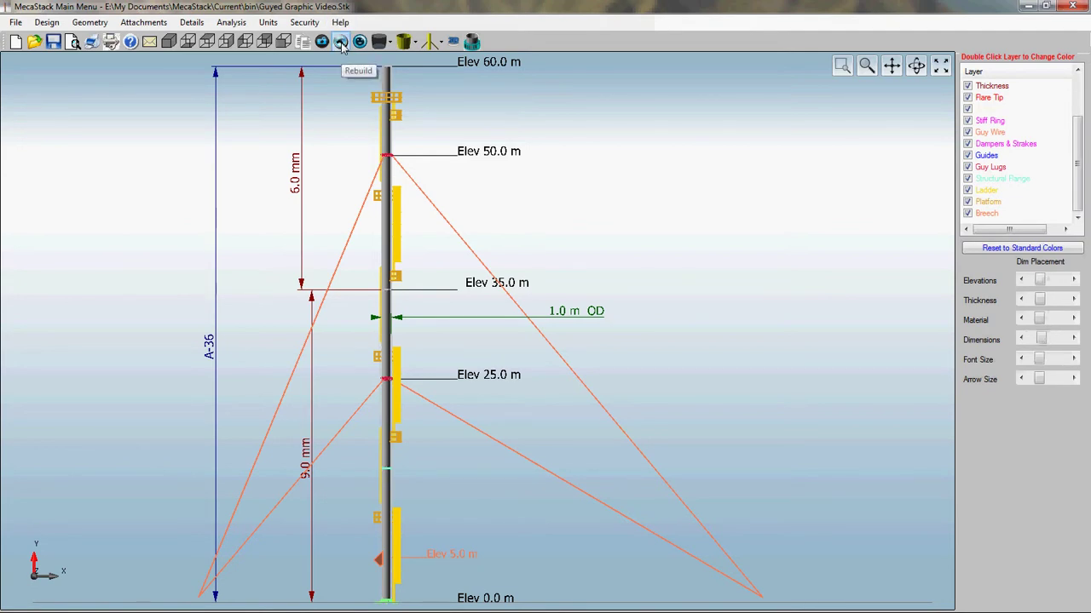
{"action": "left_click", "coordinate": [341, 44]}
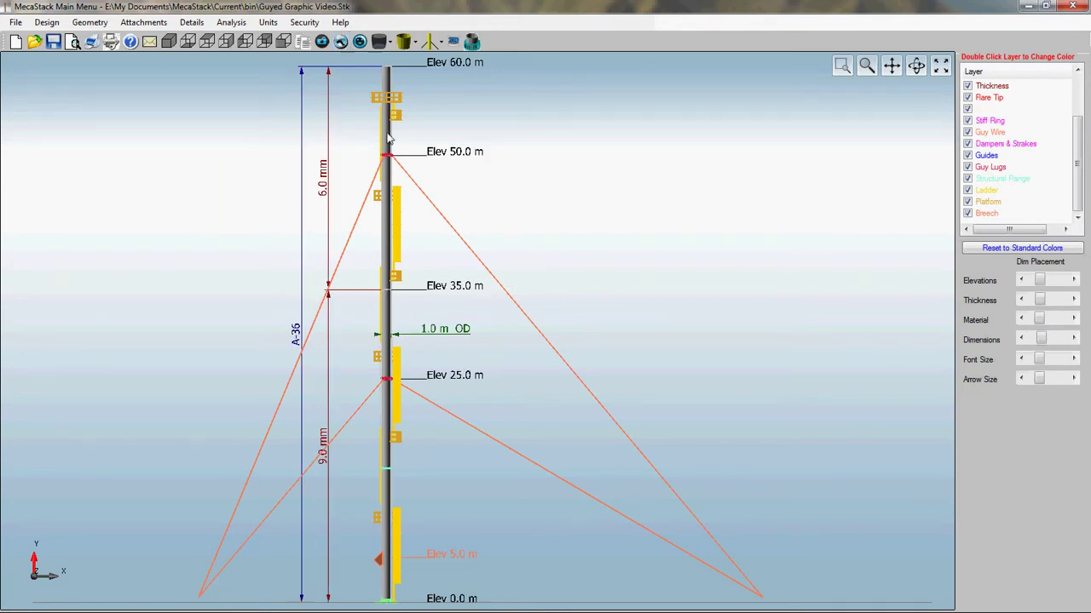
{"action": "left_click_drag", "start_coordinate": [537, 368], "coordinate": [533, 393]}
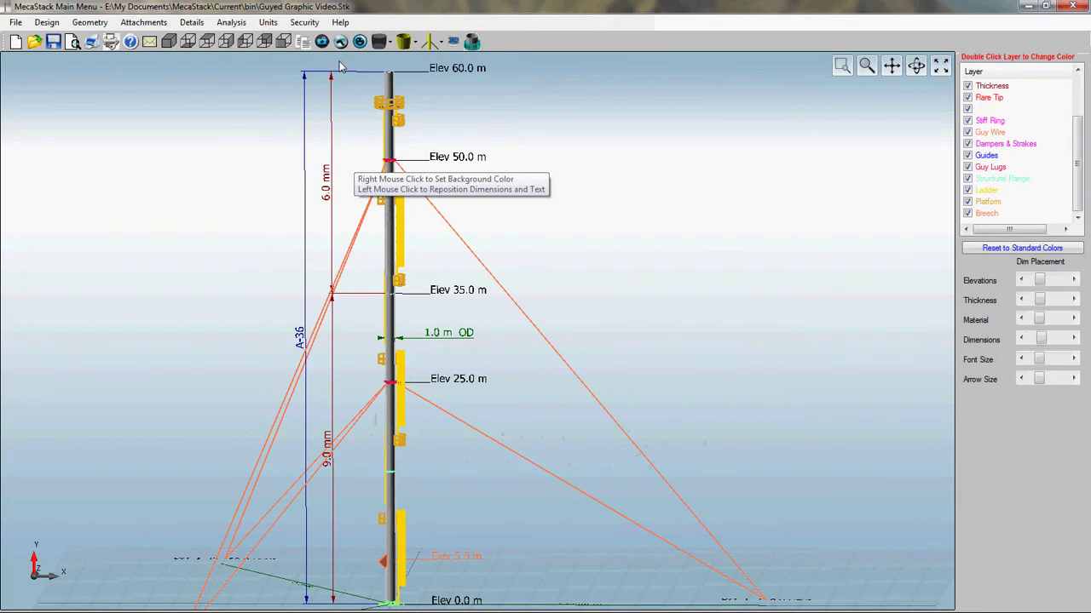
{"action": "scroll", "coordinate": [338, 67], "scroll_direction": "down", "scroll_amount": 2}
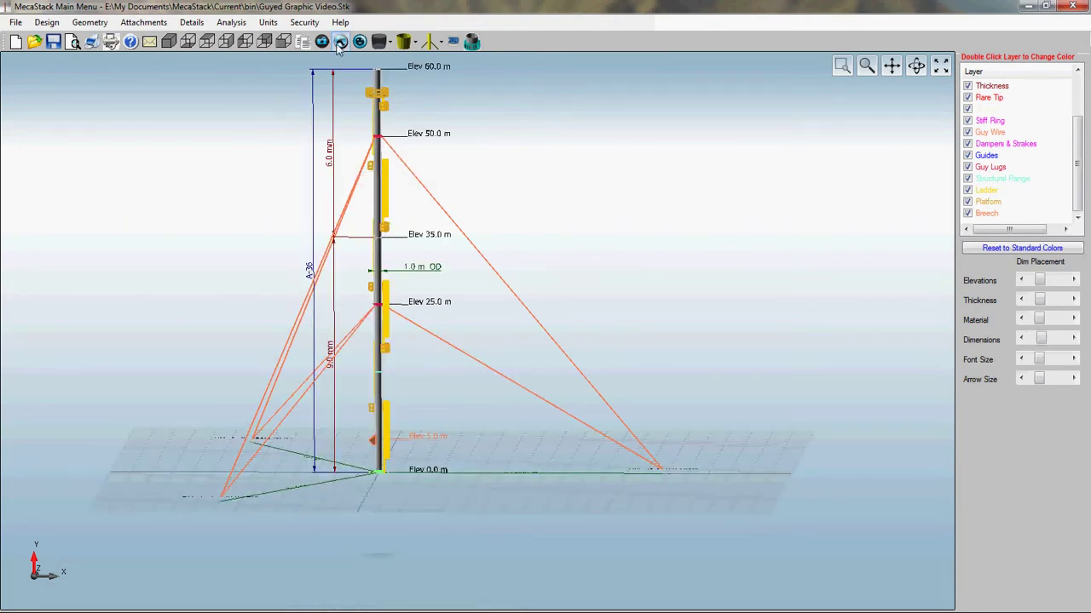
{"action": "left_click", "coordinate": [92, 42]}
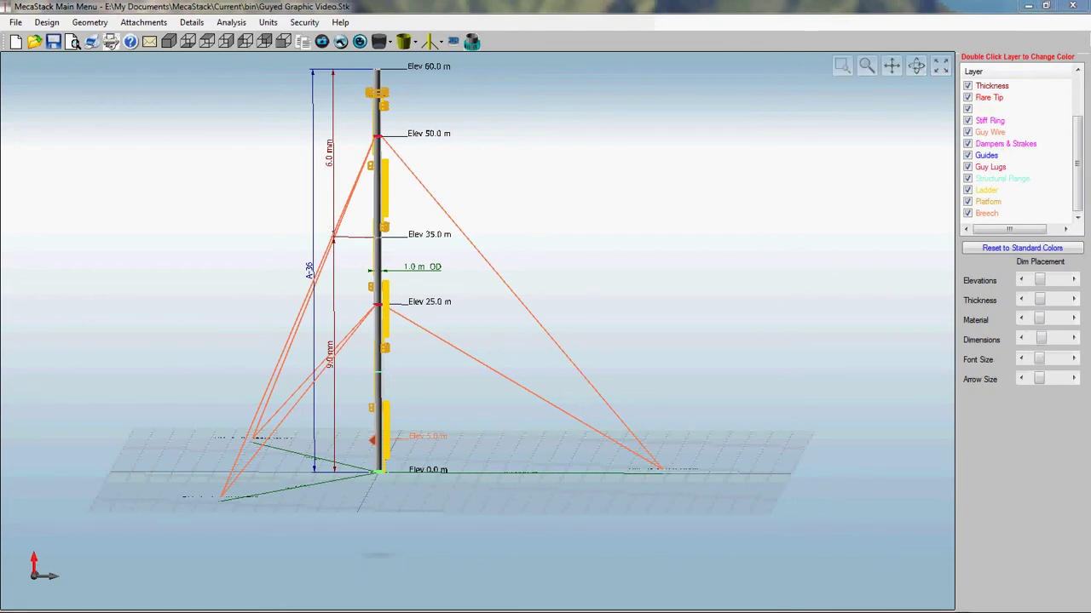
{"action": "left_click", "coordinate": [72, 41]}
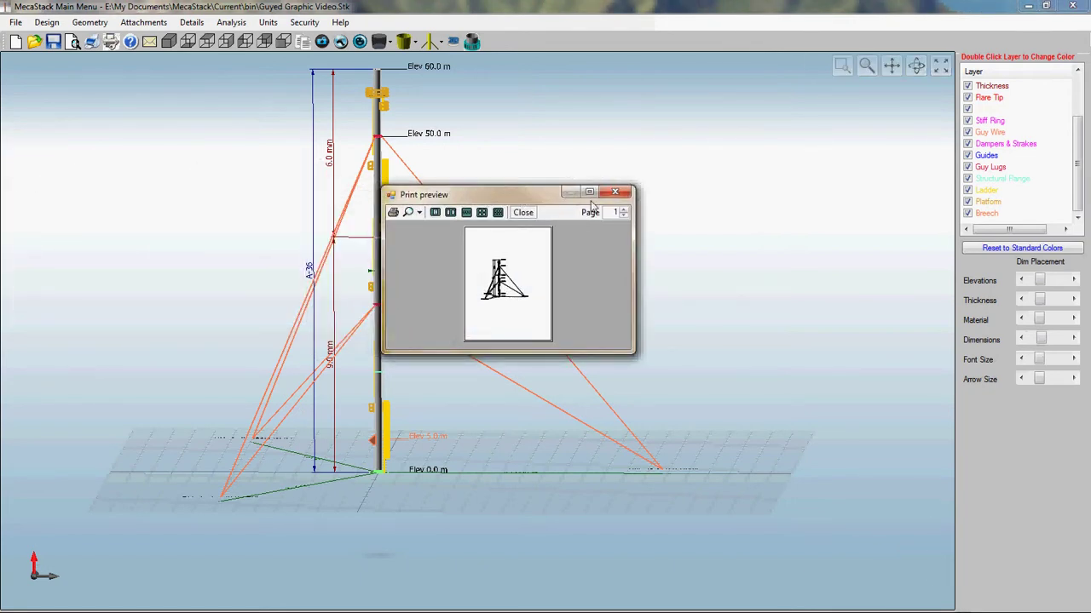
{"action": "left_click", "coordinate": [589, 191]}
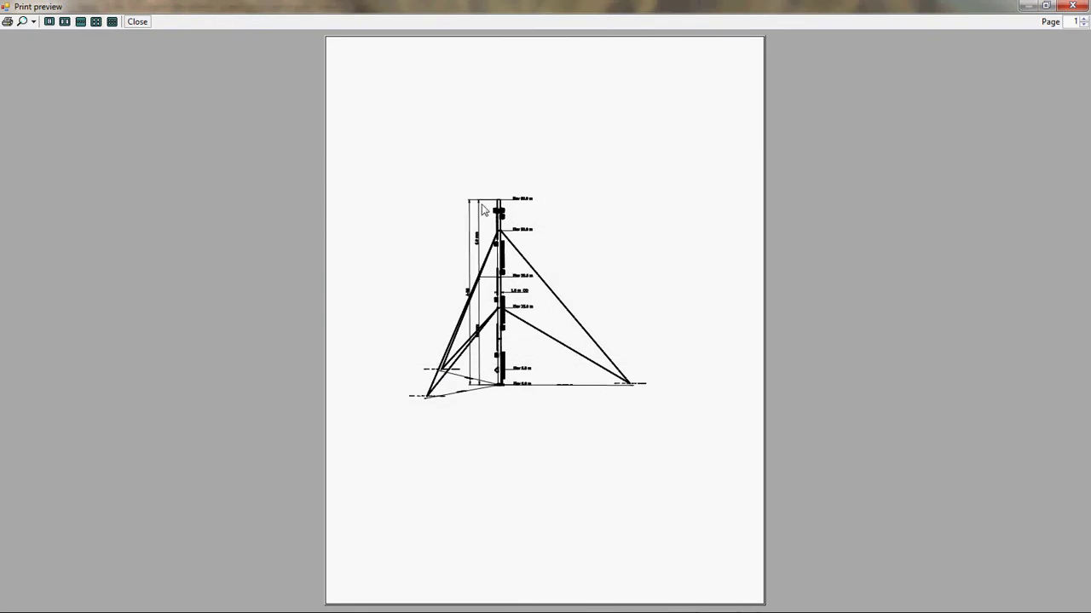
{"action": "left_click", "coordinate": [33, 21]}
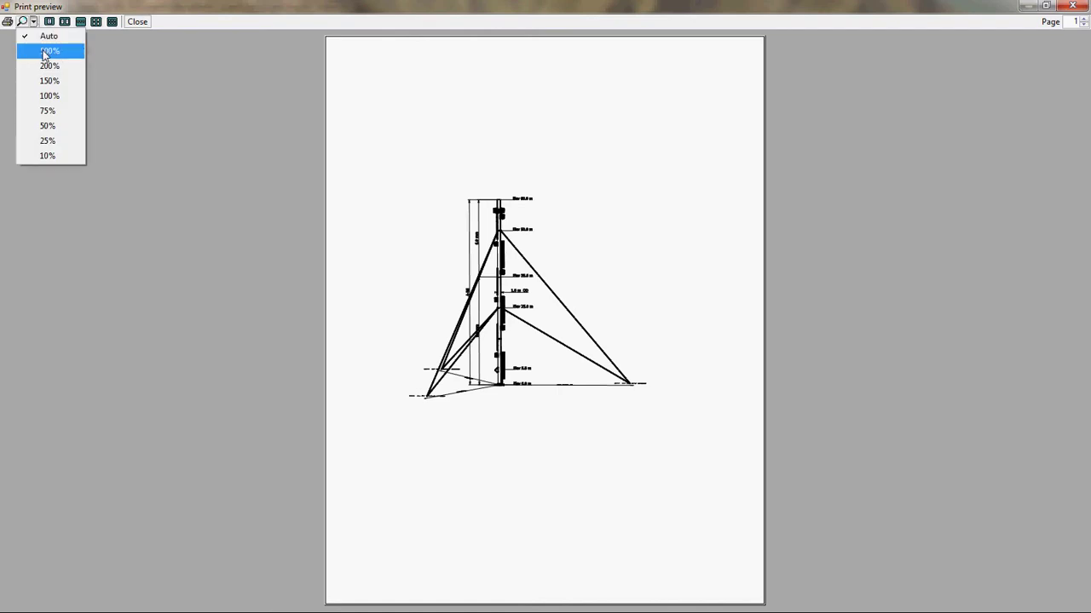
{"action": "left_click", "coordinate": [44, 80]}
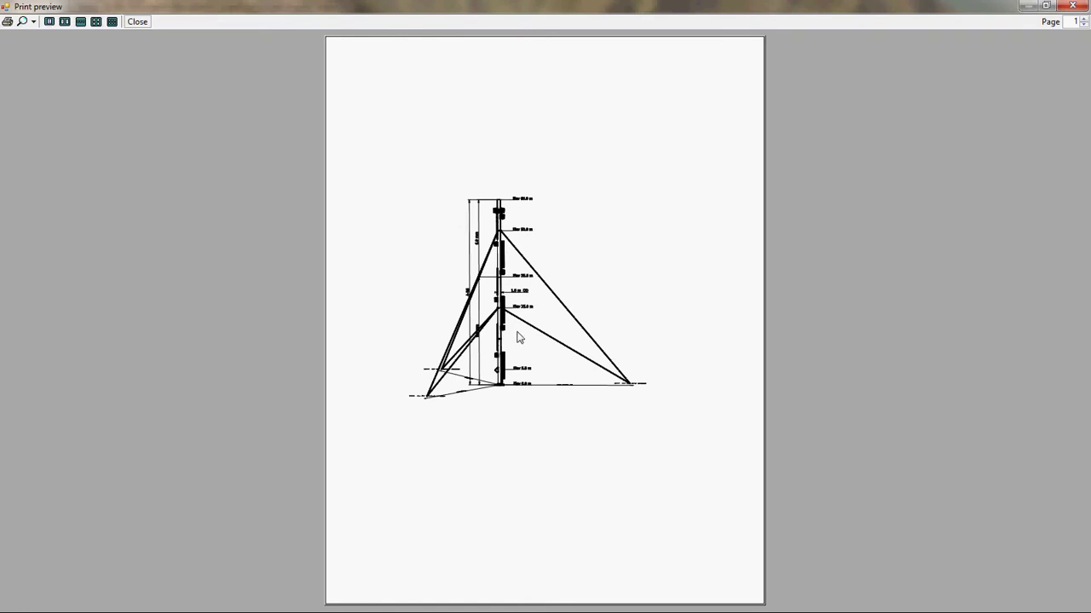
{"action": "left_click", "coordinate": [137, 22]}
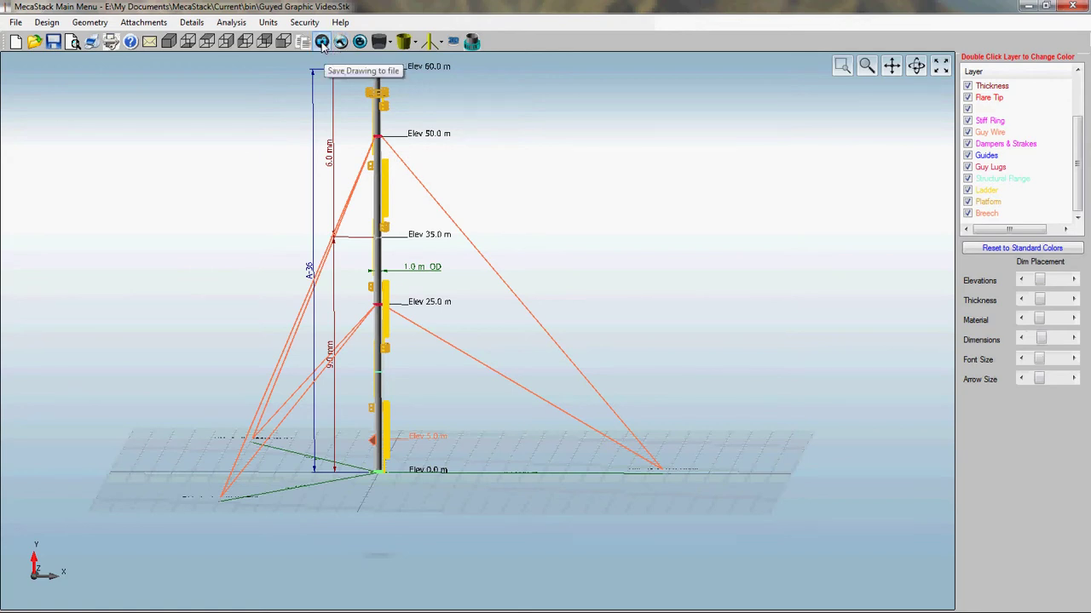
- Export the tower drawing as Front View.png on the Desktop, keeping the PNG format
{"action": "left_click", "coordinate": [321, 42]}
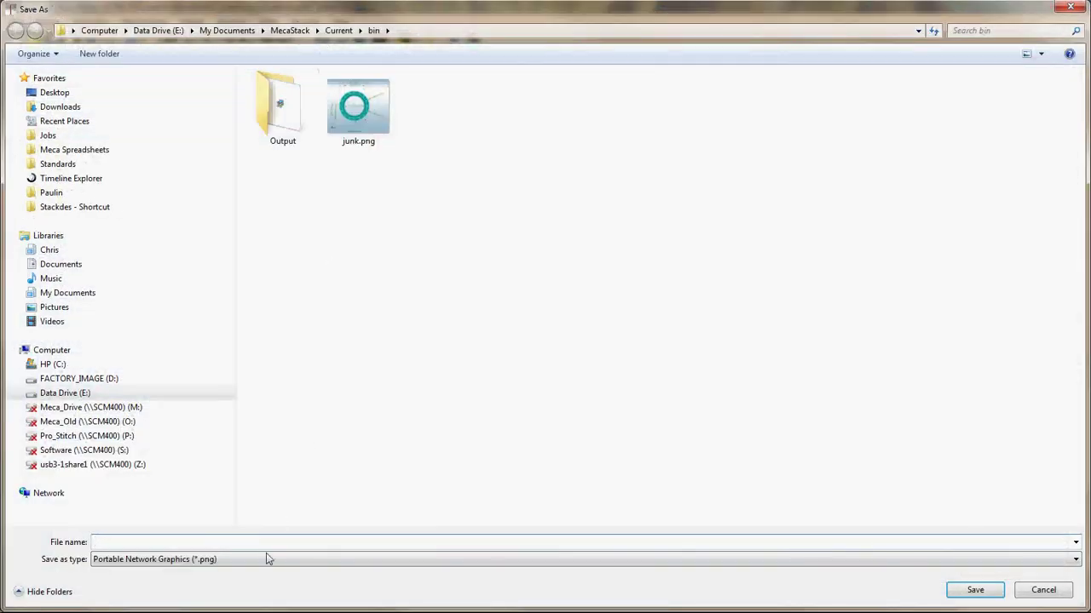
{"action": "left_click", "coordinate": [266, 559]}
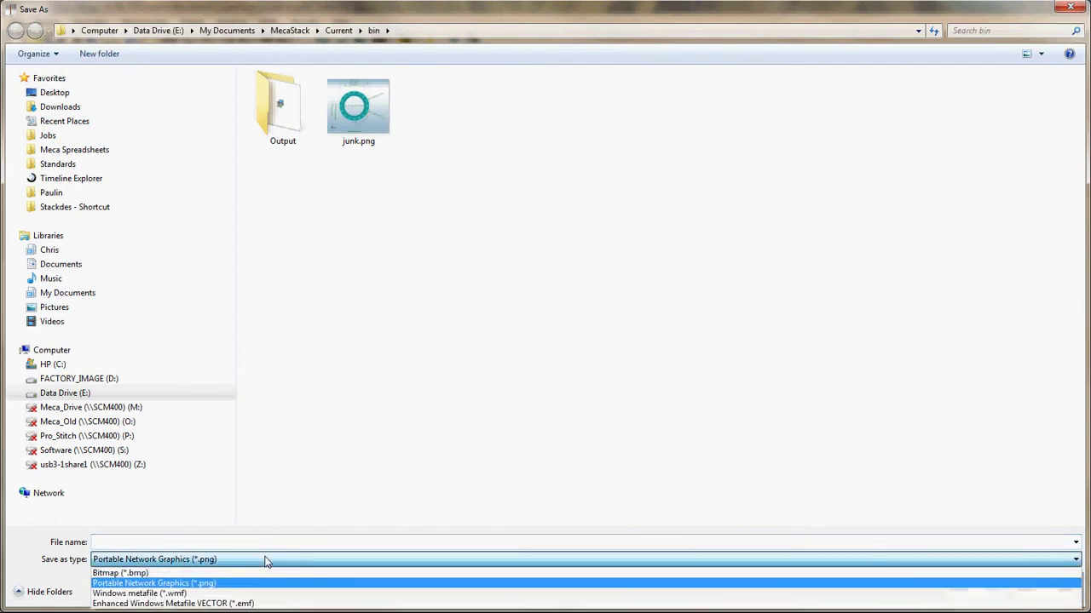
{"action": "left_click", "coordinate": [173, 584]}
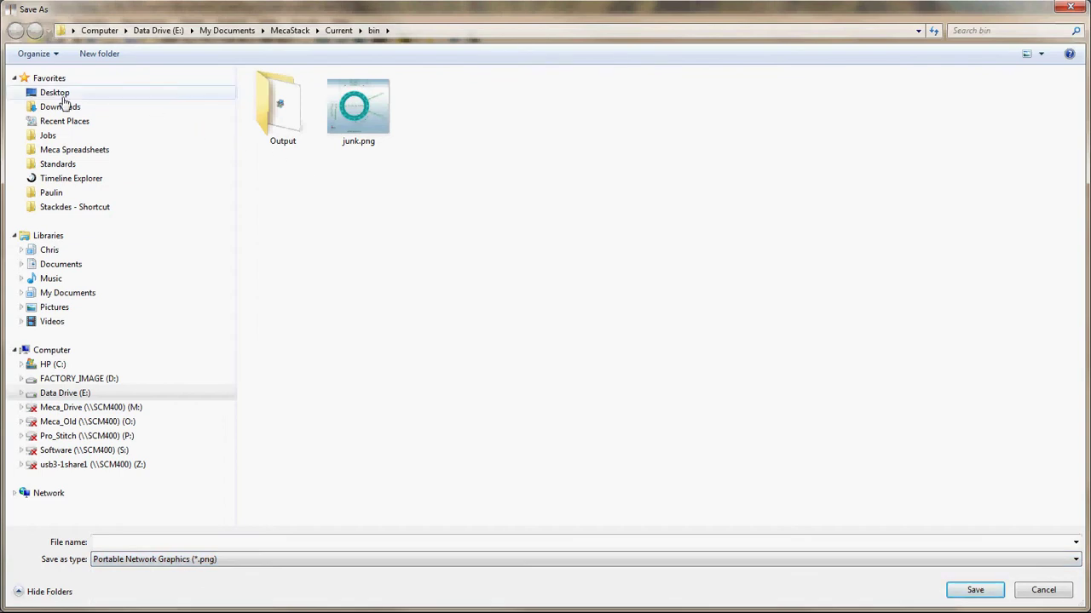
{"action": "left_click", "coordinate": [62, 96]}
{"action": "left_click", "coordinate": [339, 541]}
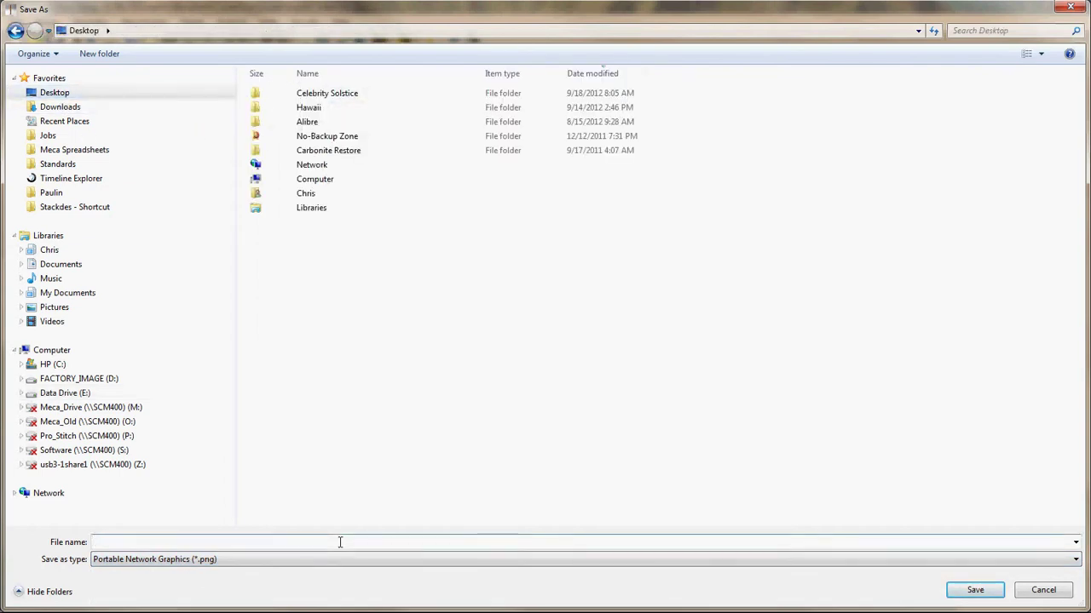
{"action": "type", "text": "Front View"}
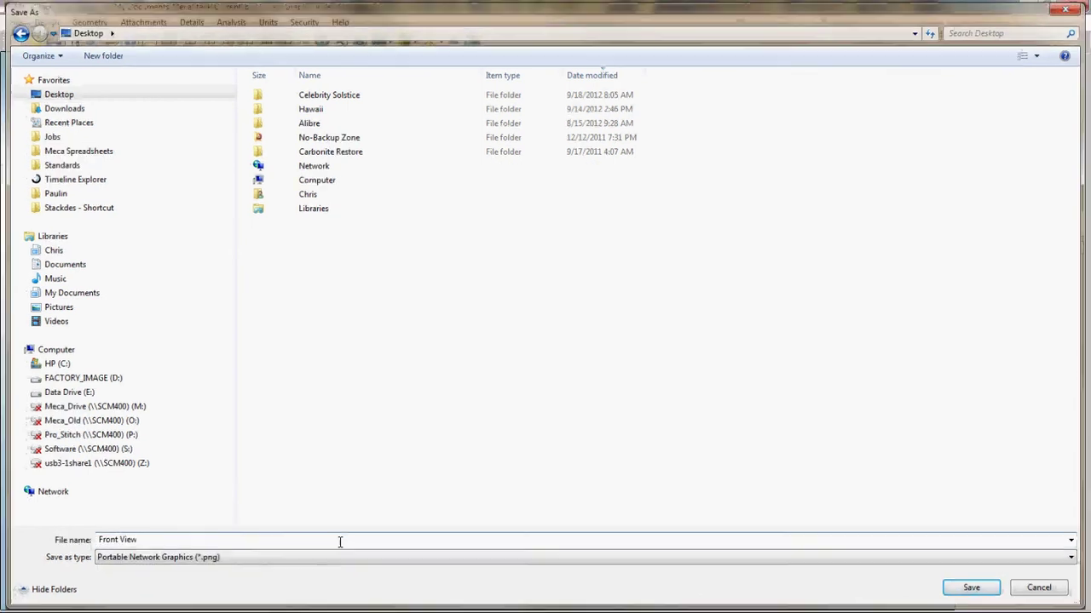
{"action": "key", "text": "Return"}
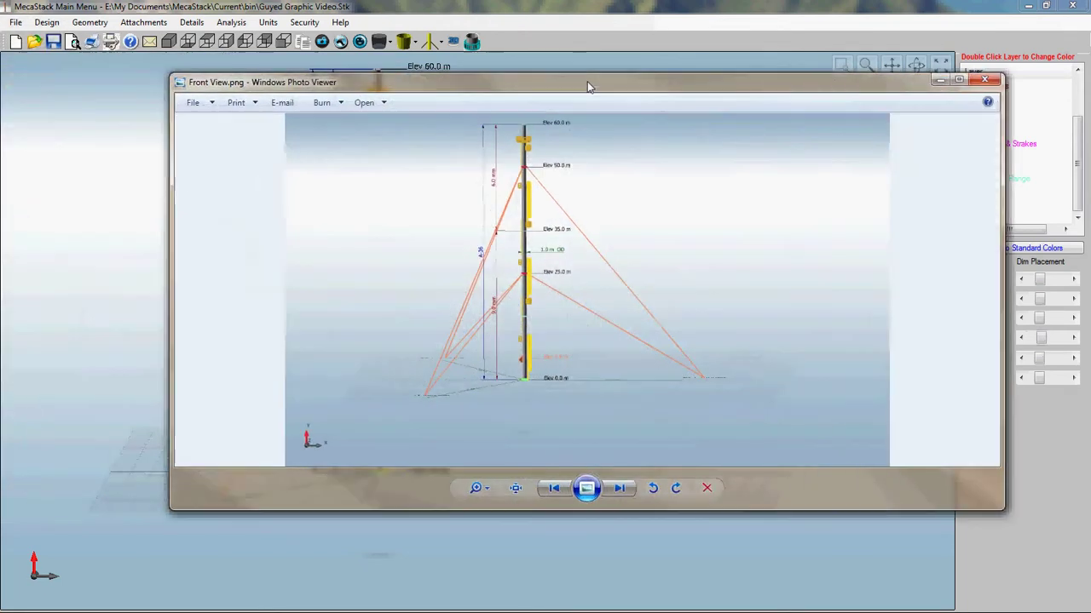
- View Front View.png maximized in Windows Photo Viewer, then close the viewer
{"action": "left_click", "coordinate": [956, 79]}
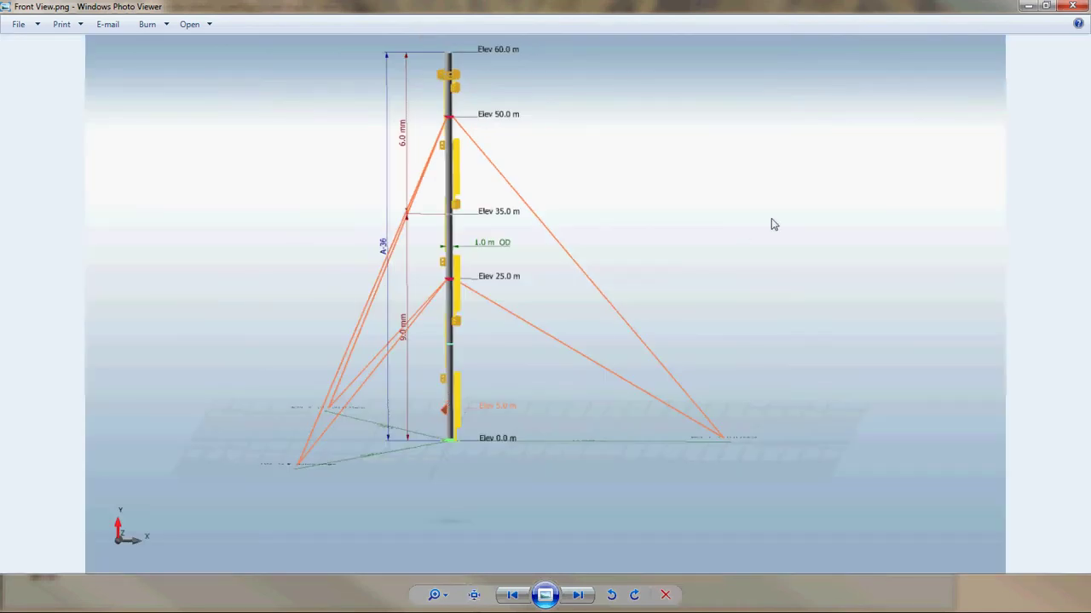
{"action": "left_click", "coordinate": [1071, 6]}
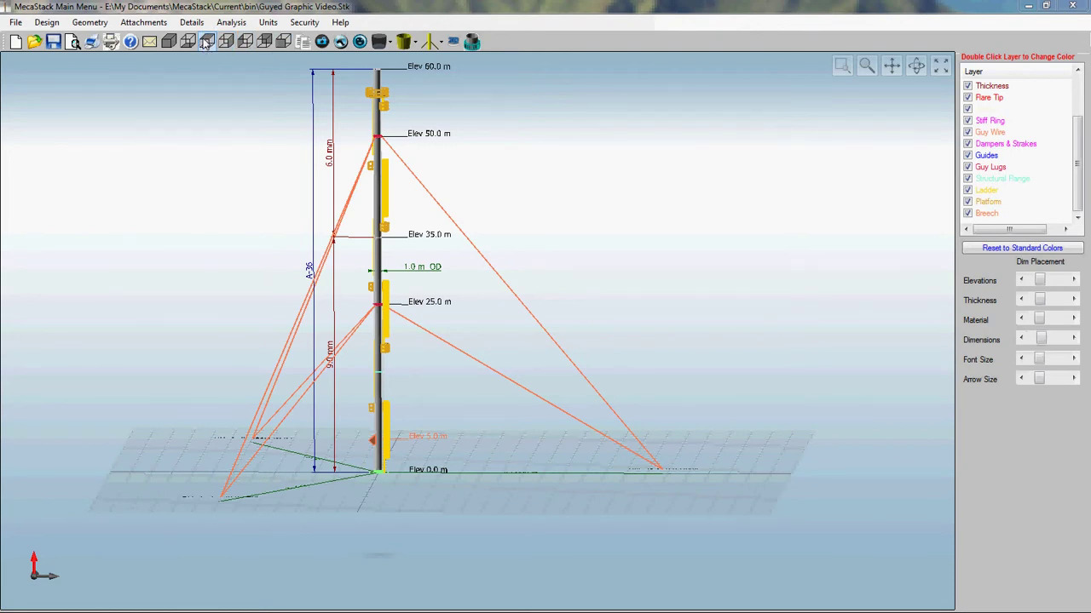
- Switch the stack from plan view to isometric 3-D and zoom in on its base
{"action": "left_click", "coordinate": [206, 42]}
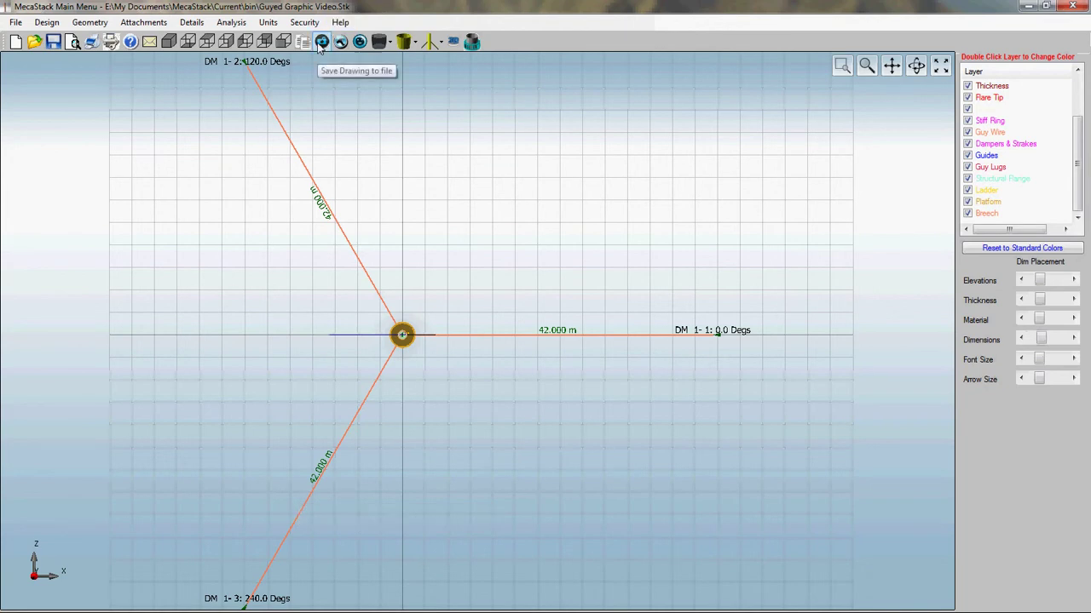
{"action": "left_click", "coordinate": [186, 43]}
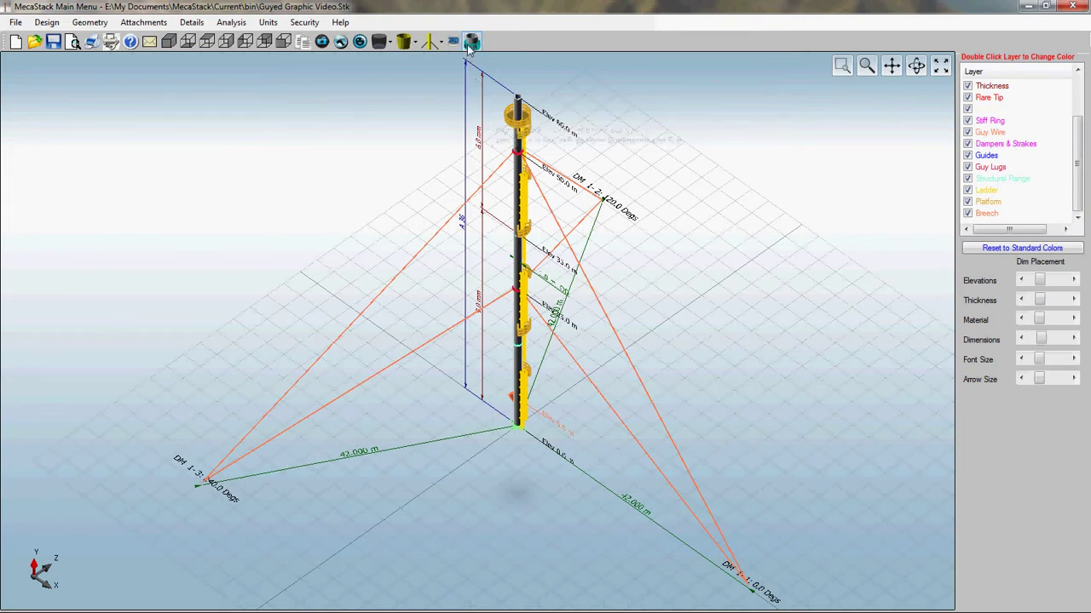
{"action": "scroll", "coordinate": [522, 430], "scroll_direction": "up", "scroll_amount": 5}
{"action": "scroll", "coordinate": [522, 431], "scroll_direction": "up", "scroll_amount": 3}
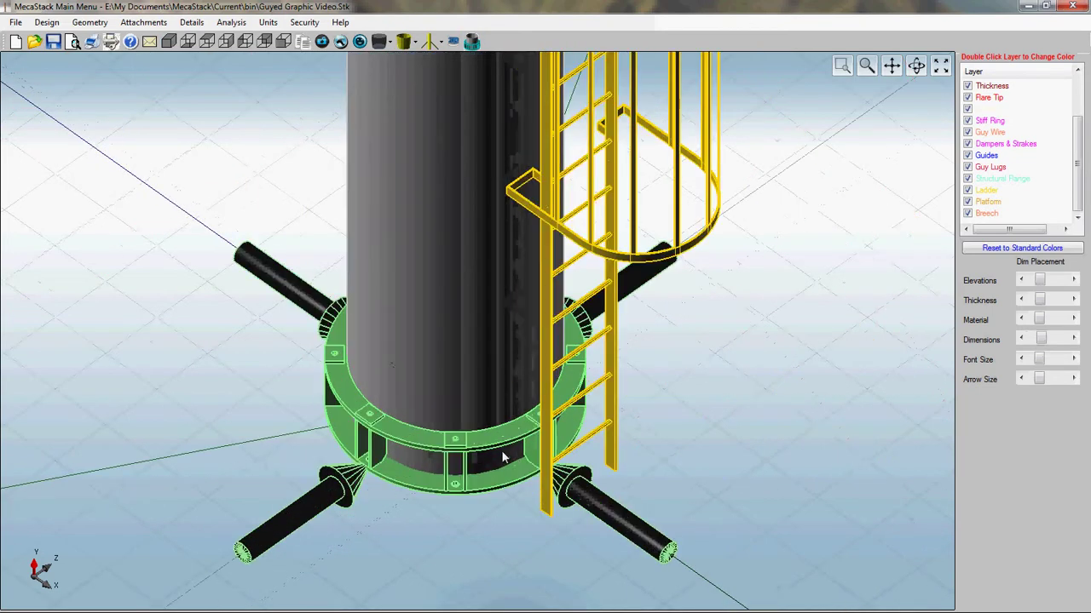
{"action": "scroll", "coordinate": [499, 443], "scroll_direction": "down", "scroll_amount": 2}
{"action": "scroll", "coordinate": [500, 437], "scroll_direction": "down", "scroll_amount": 5}
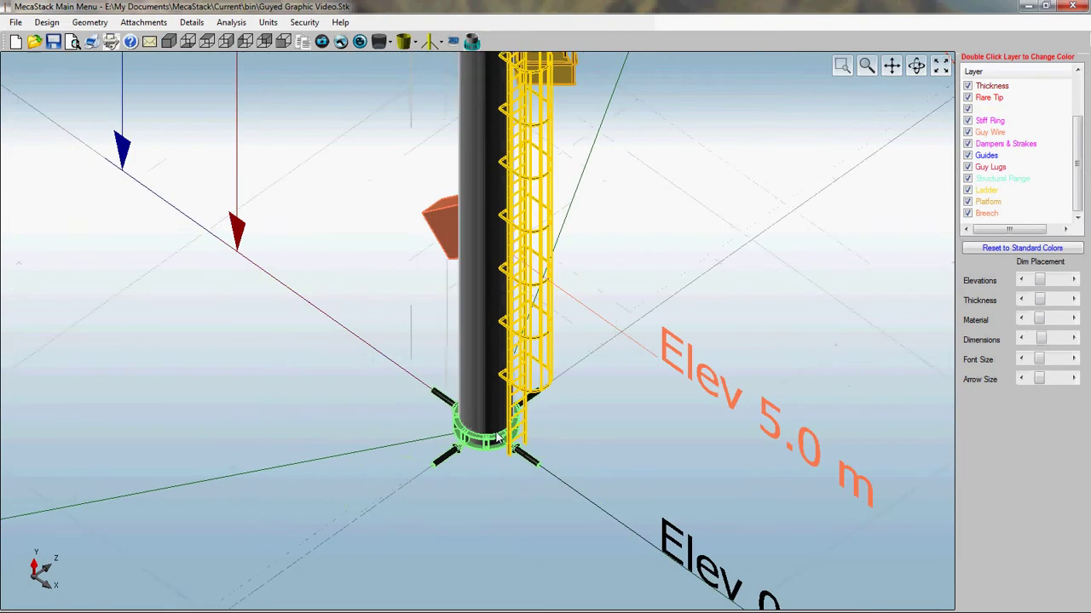
{"action": "scroll", "coordinate": [504, 298], "scroll_direction": "up", "scroll_amount": 4}
{"action": "scroll", "coordinate": [499, 281], "scroll_direction": "up", "scroll_amount": 4}
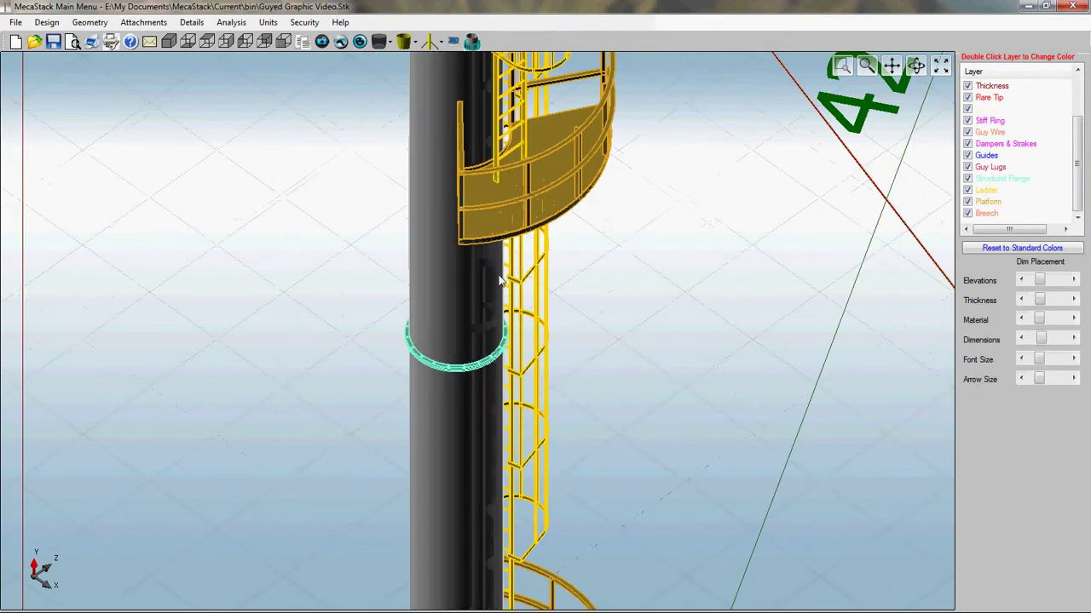
{"action": "scroll", "coordinate": [460, 336], "scroll_direction": "up", "scroll_amount": 3}
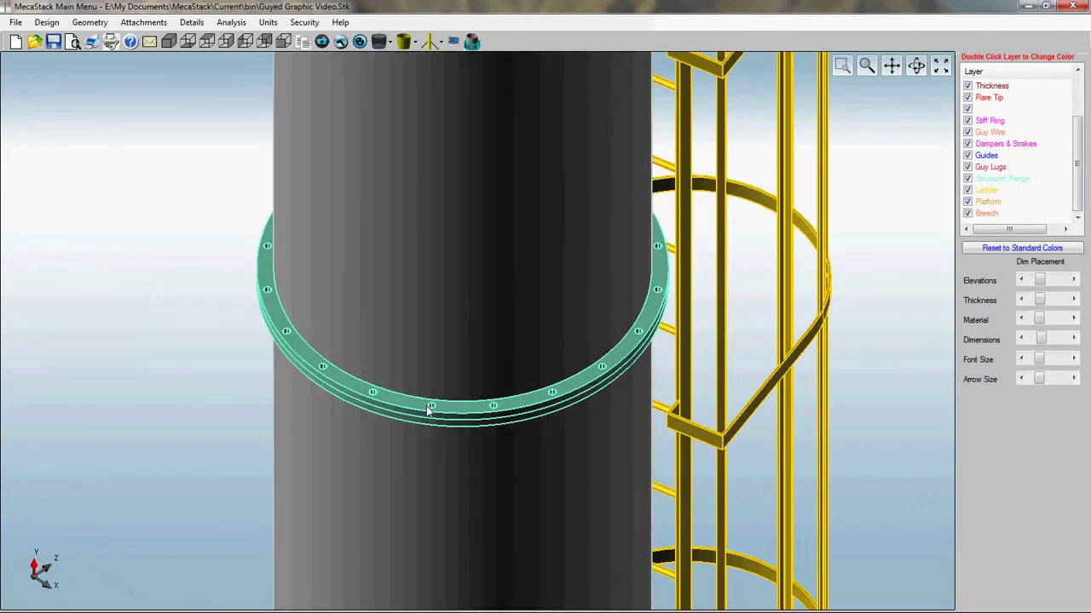
- Orbit around the stiff ring and the red guy lug ring to inspect them
{"action": "middle_click_drag", "start_coordinate": [429, 411], "coordinate": [429, 380]}
{"action": "scroll", "coordinate": [429, 379], "scroll_direction": "down", "scroll_amount": 5}
{"action": "scroll", "coordinate": [425, 224], "scroll_direction": "up", "scroll_amount": 6}
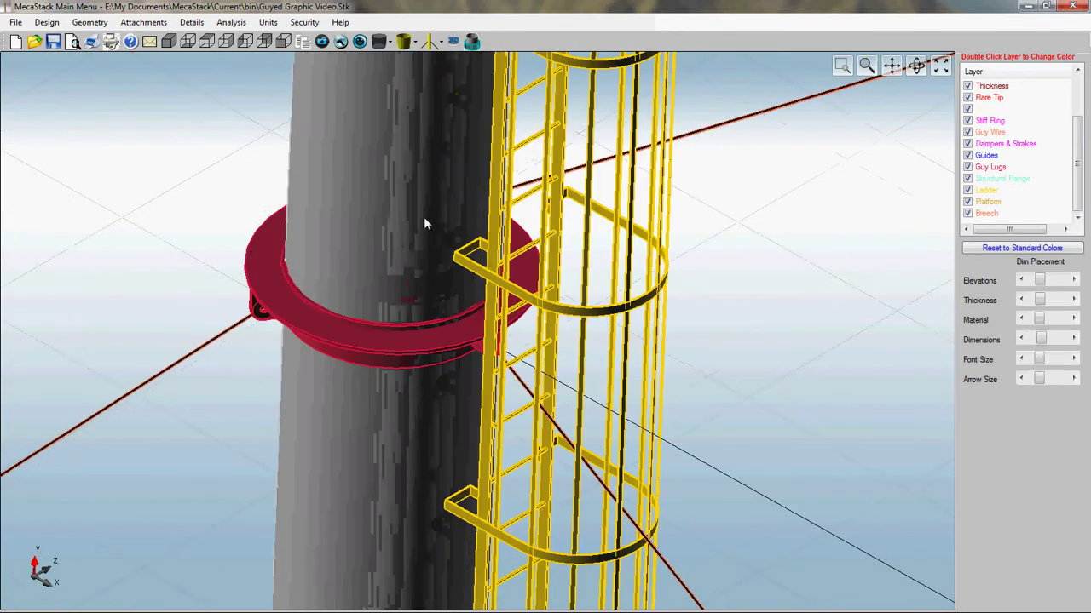
{"action": "middle_click_drag", "start_coordinate": [425, 223], "coordinate": [372, 243]}
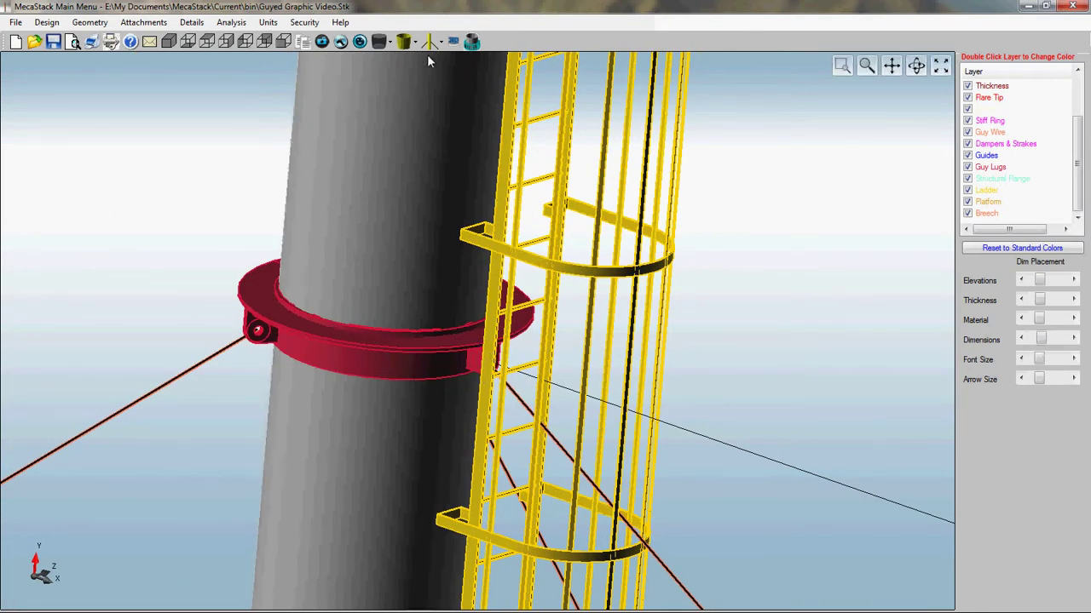
- Open the baseplate part drawing full screen in front elevation
{"action": "left_click", "coordinate": [473, 42]}
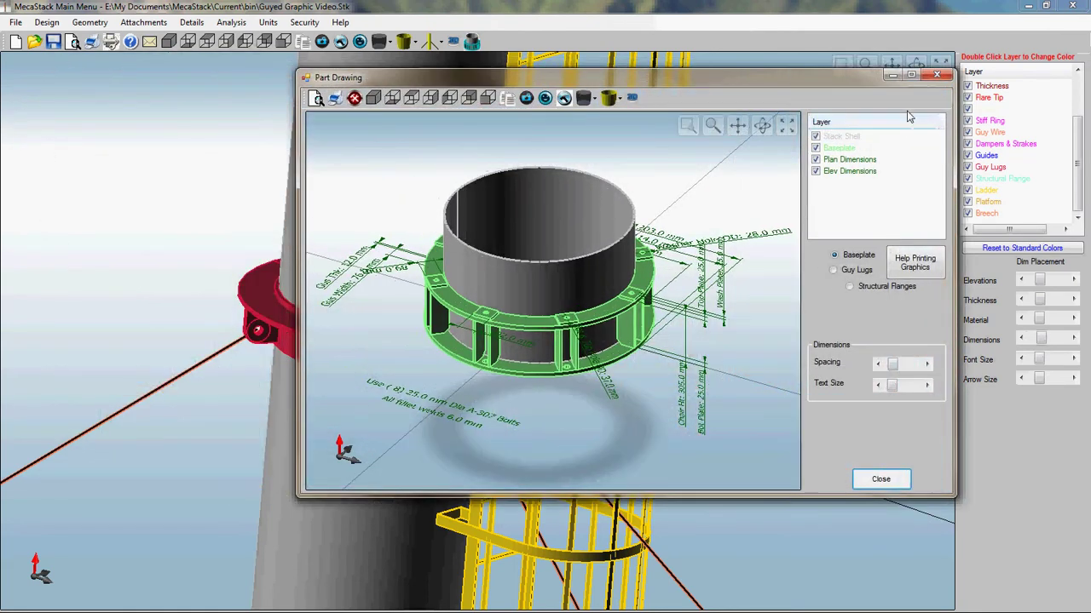
{"action": "left_click", "coordinate": [910, 75]}
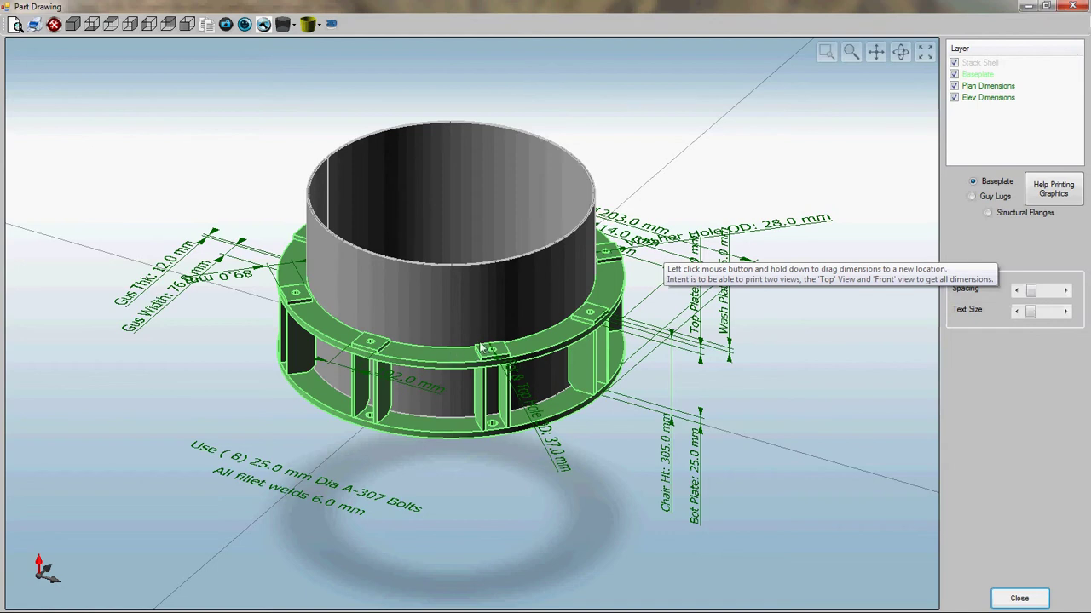
{"action": "left_click", "coordinate": [188, 25]}
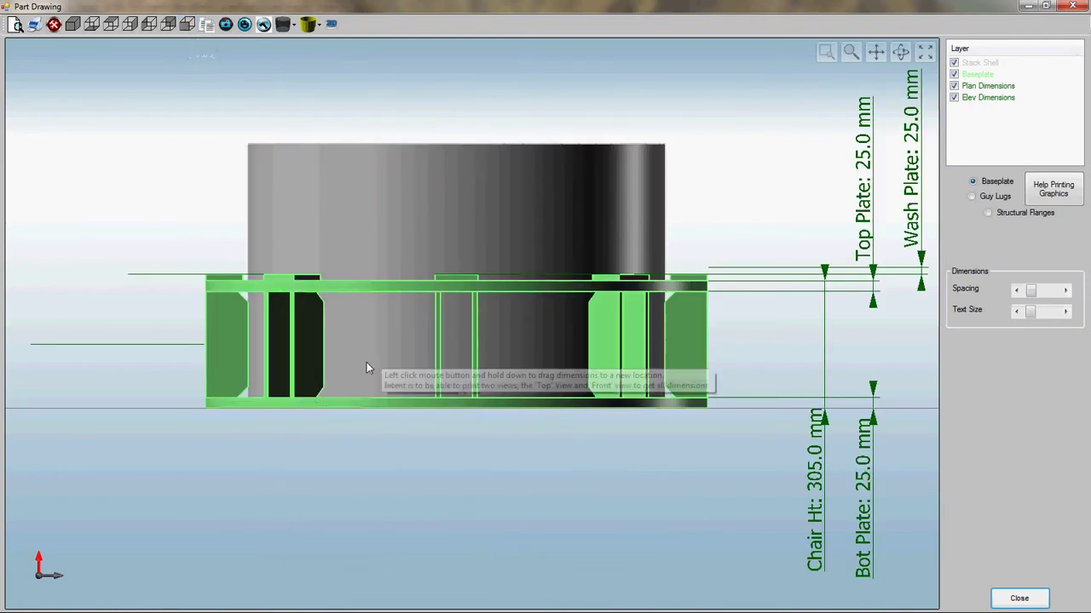
{"action": "scroll", "coordinate": [378, 407], "scroll_direction": "down", "scroll_amount": 1}
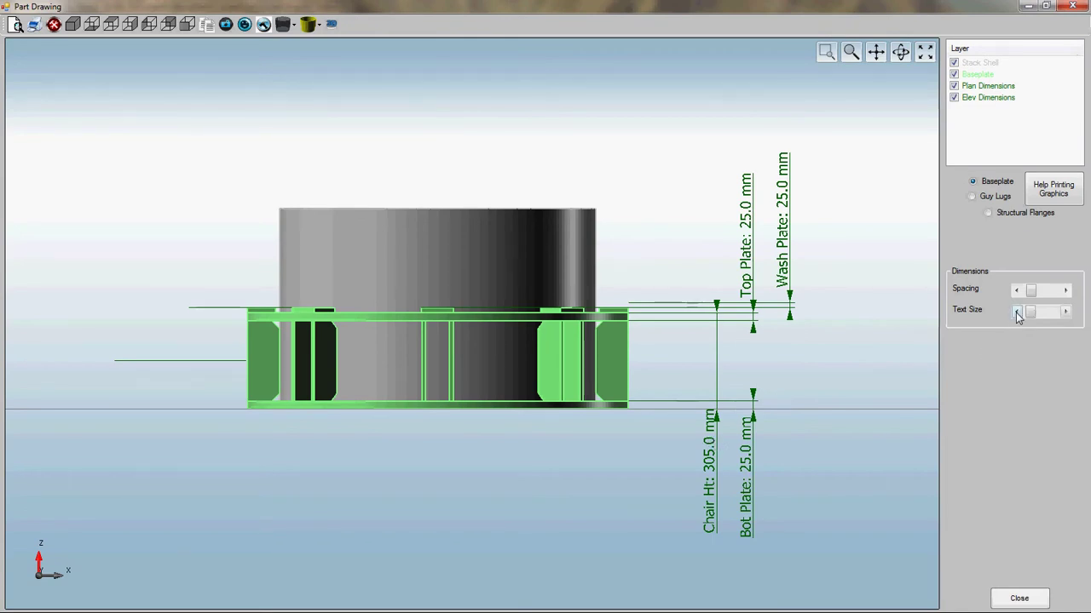
- Enlarge dimension text, move Chair Ht and Bot Plate dimensions closer, and fine-tune dimension spacing
{"action": "left_click", "coordinate": [1063, 312]}
{"action": "left_click", "coordinate": [1064, 312]}
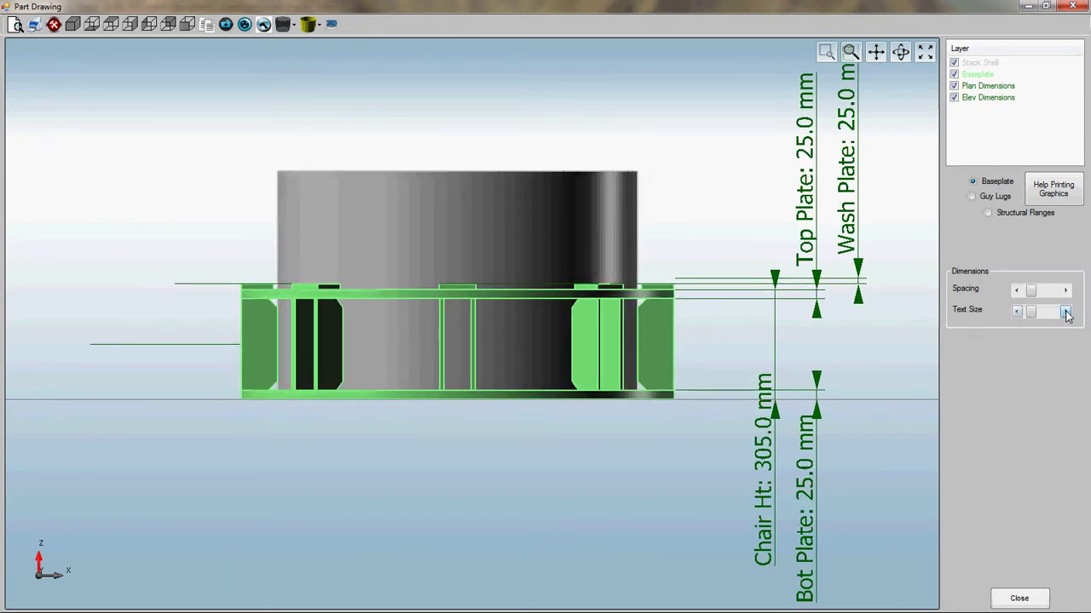
{"action": "left_click", "coordinate": [1064, 312]}
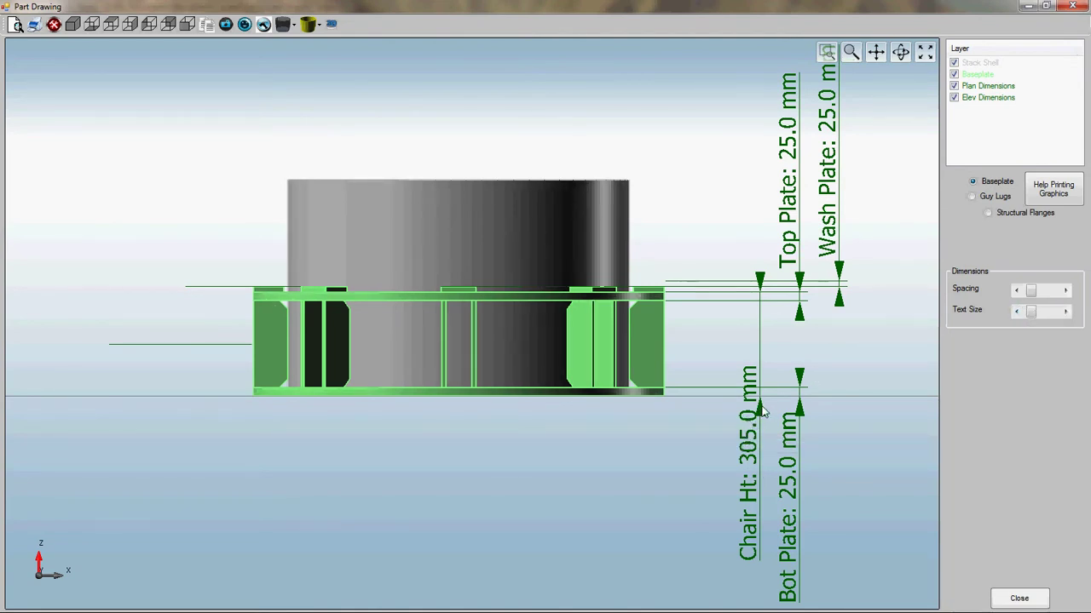
{"action": "left_click_drag", "start_coordinate": [763, 412], "coordinate": [724, 474]}
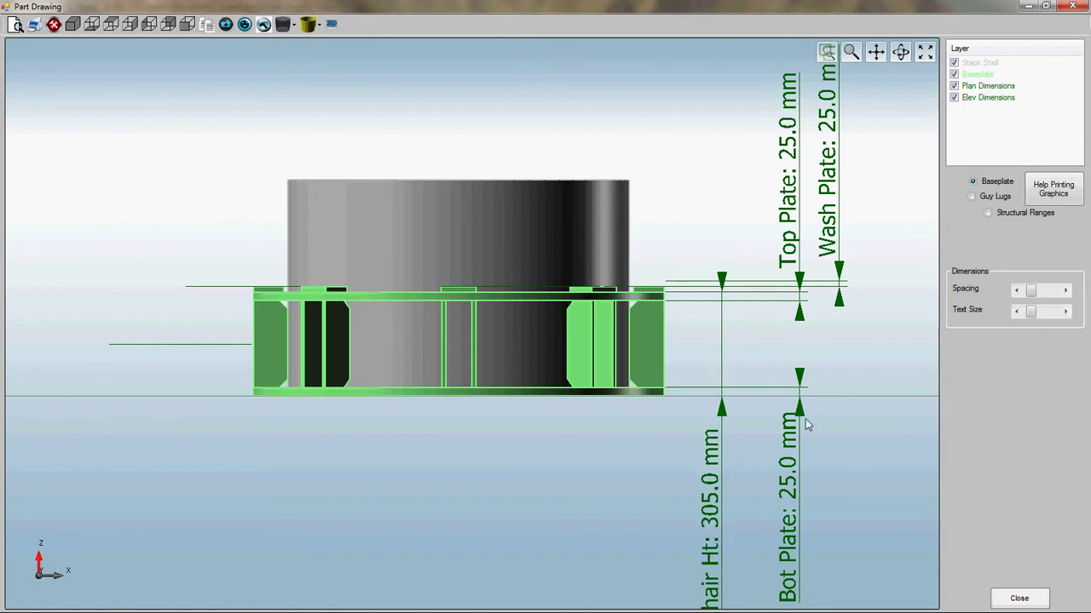
{"action": "left_click_drag", "start_coordinate": [801, 415], "coordinate": [781, 436]}
{"action": "left_click", "coordinate": [1065, 291]}
{"action": "left_click", "coordinate": [1065, 291]}
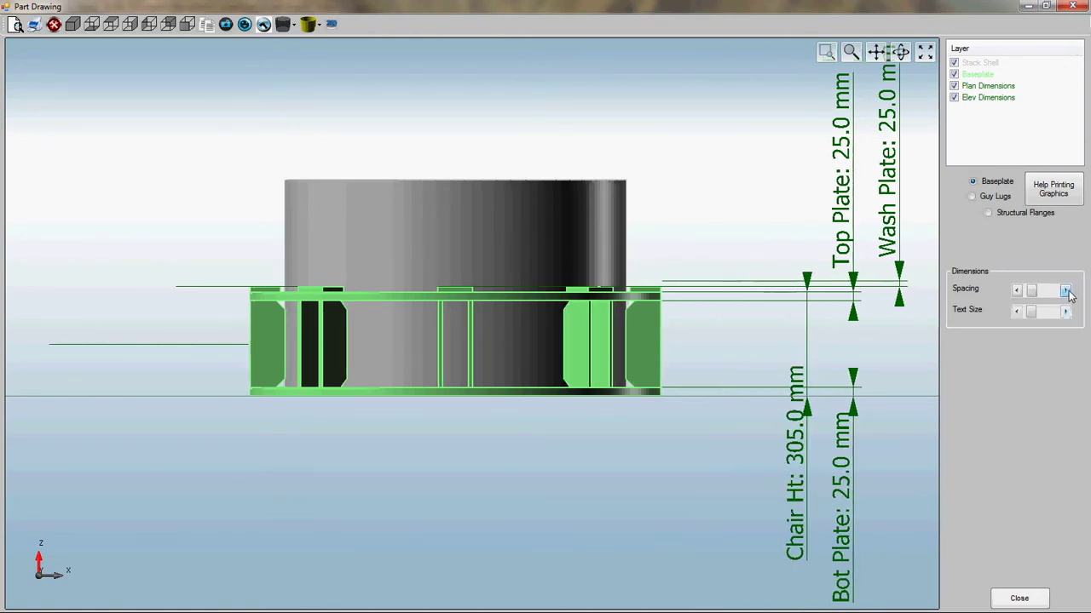
{"action": "left_click", "coordinate": [1017, 291]}
{"action": "left_click", "coordinate": [1017, 291]}
{"action": "left_click", "coordinate": [1016, 291]}
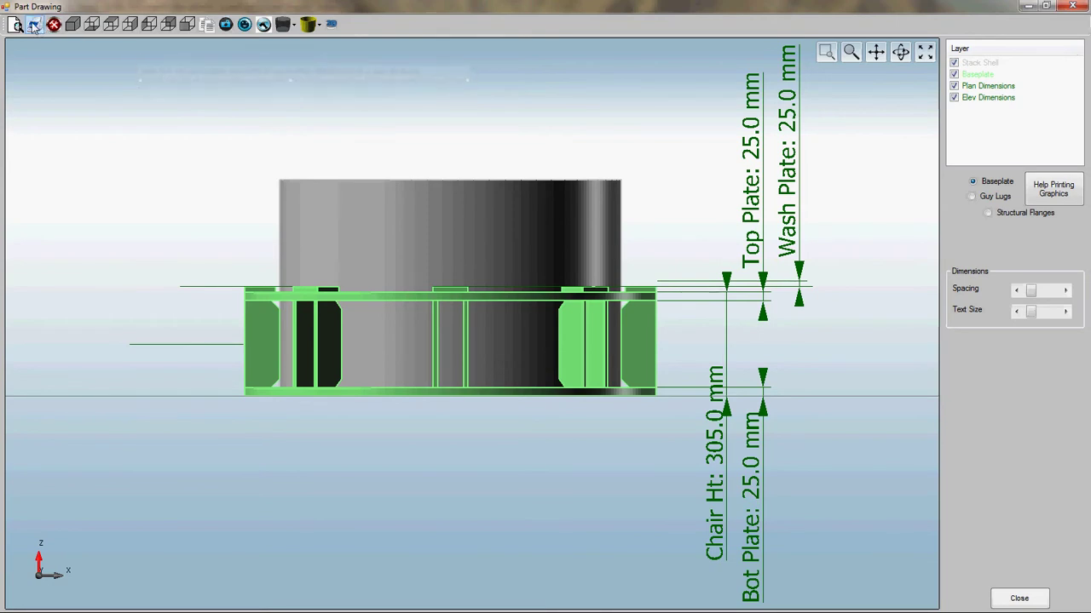
- In baseplate plan view, move Washer Hole OD and Bot & Top Hole OD dimensions outward, then return to isometric
{"action": "left_click", "coordinate": [111, 27]}
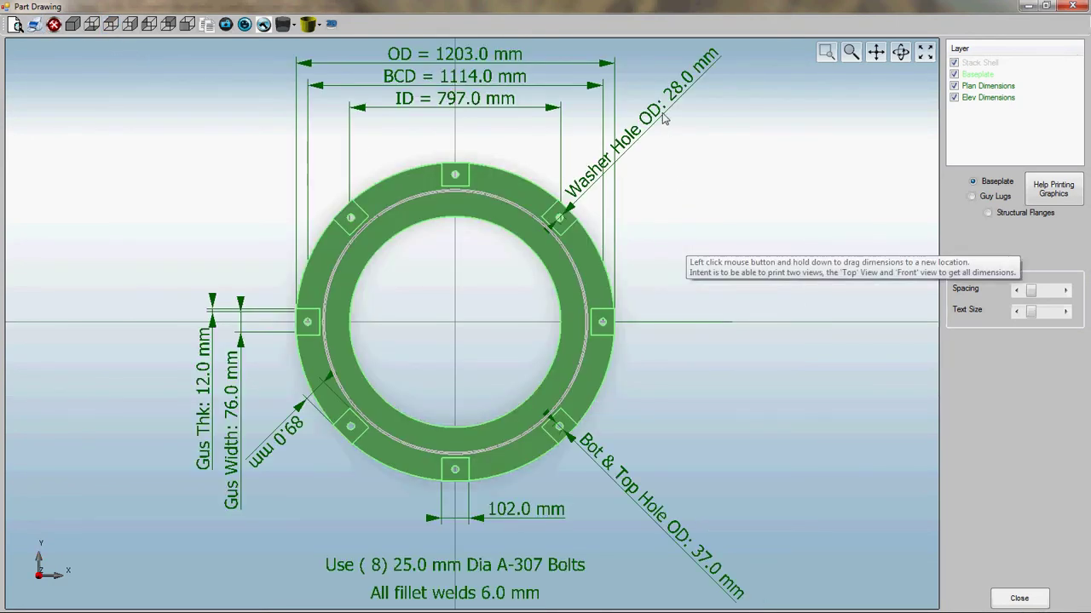
{"action": "left_click_drag", "start_coordinate": [665, 119], "coordinate": [714, 153]}
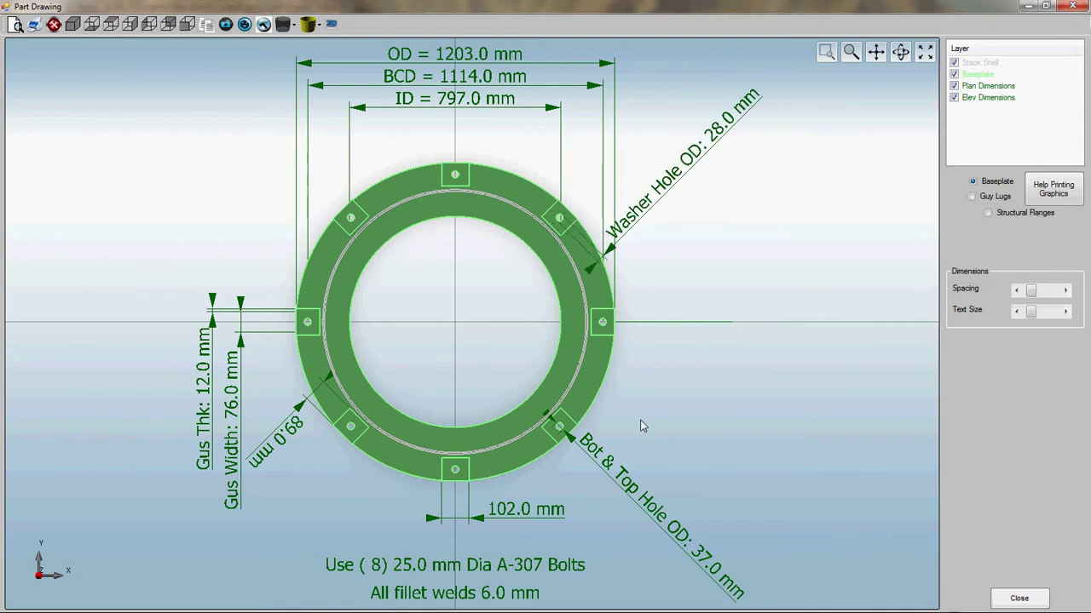
{"action": "left_click_drag", "start_coordinate": [625, 484], "coordinate": [646, 466]}
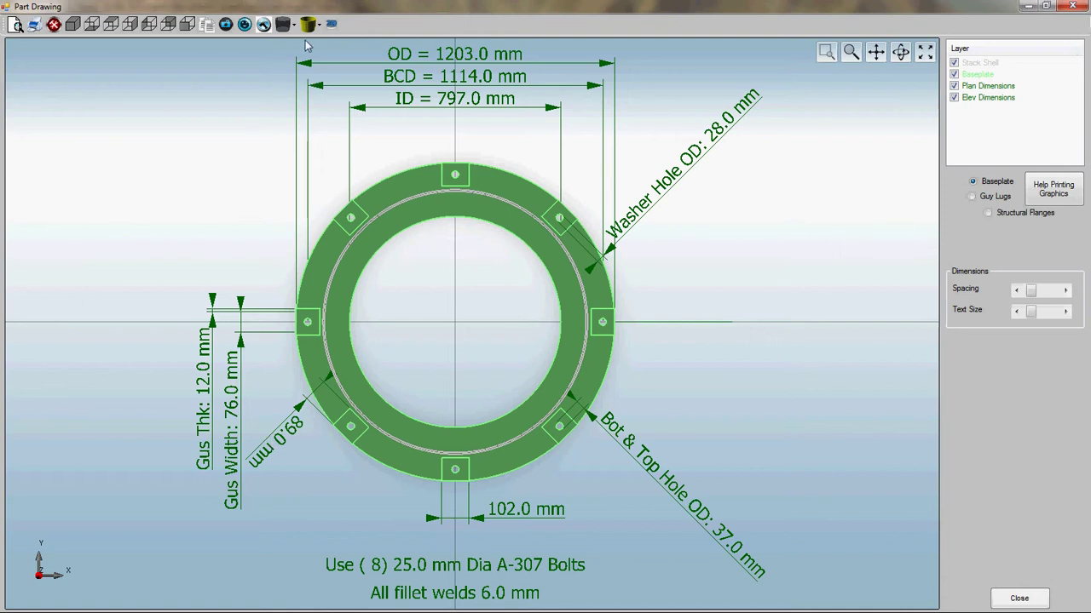
{"action": "left_click", "coordinate": [73, 25]}
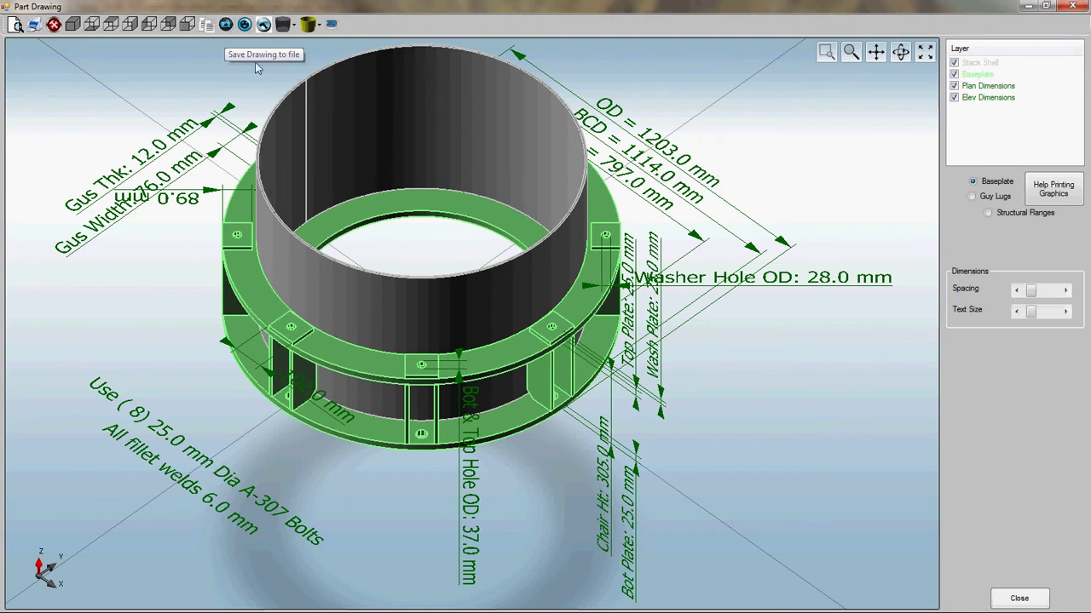
- Switch to Guy Lug #1 and show its dimensioned front view (235.0 mm tall, Ø114.0 mm eye)
{"action": "left_click", "coordinate": [972, 198]}
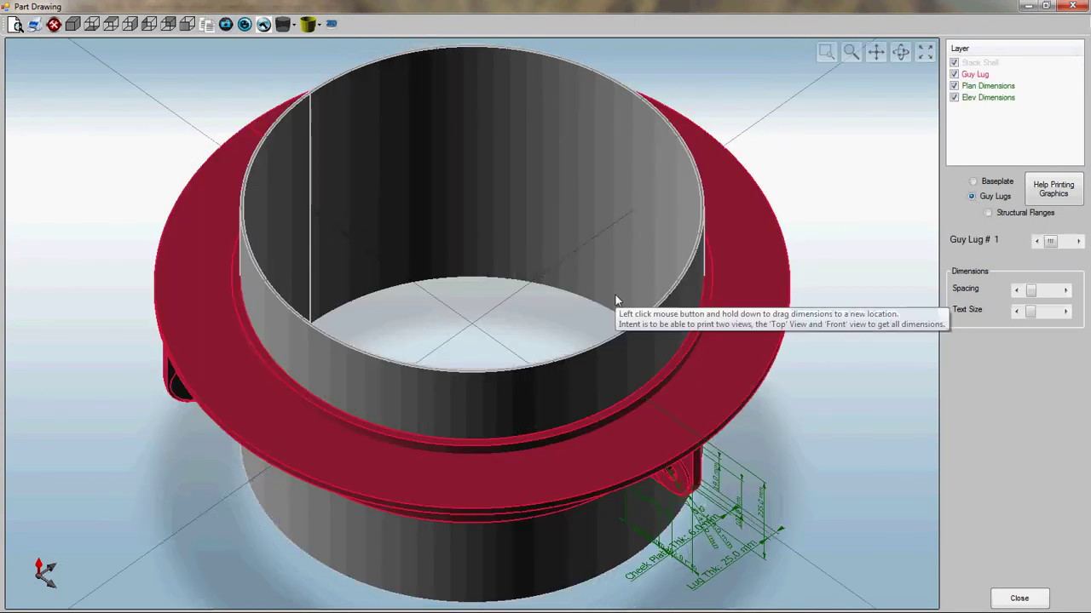
{"action": "scroll", "coordinate": [615, 294], "scroll_direction": "down", "scroll_amount": 5}
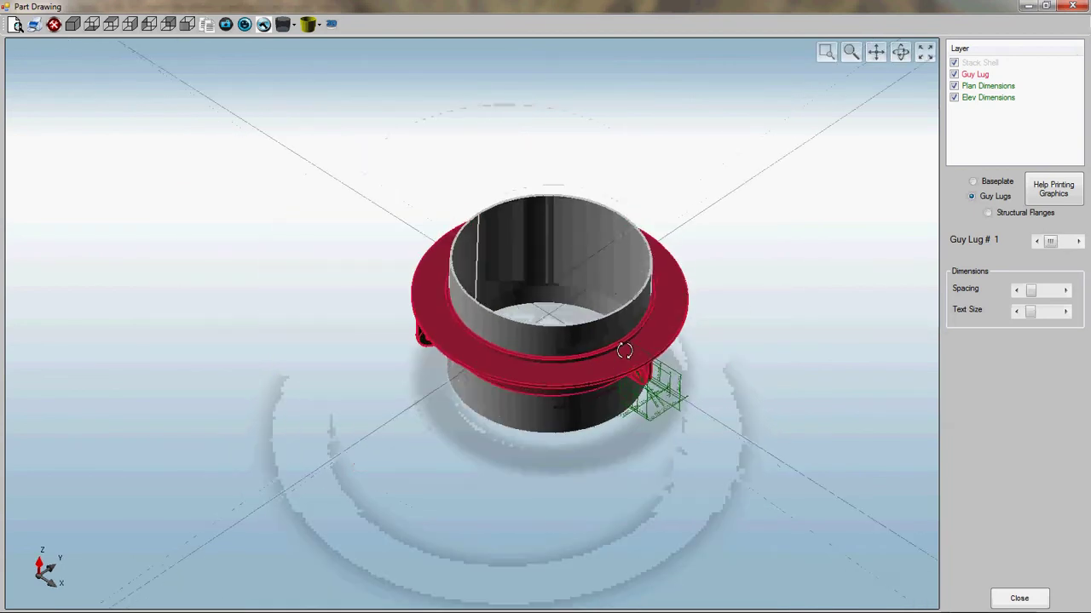
{"action": "left_click_drag", "start_coordinate": [626, 348], "coordinate": [657, 282]}
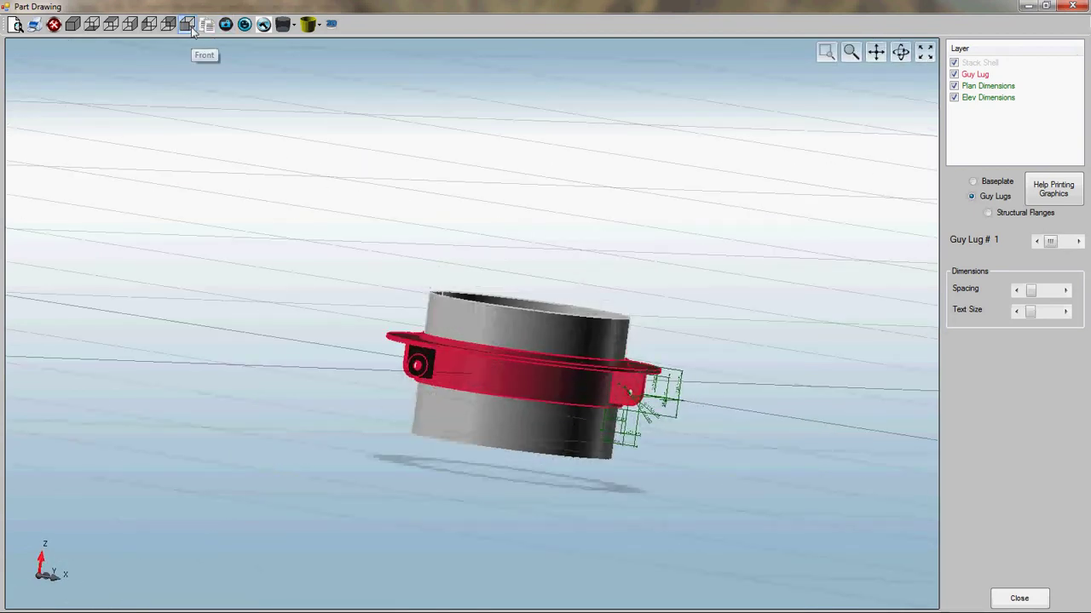
{"action": "left_click", "coordinate": [188, 24]}
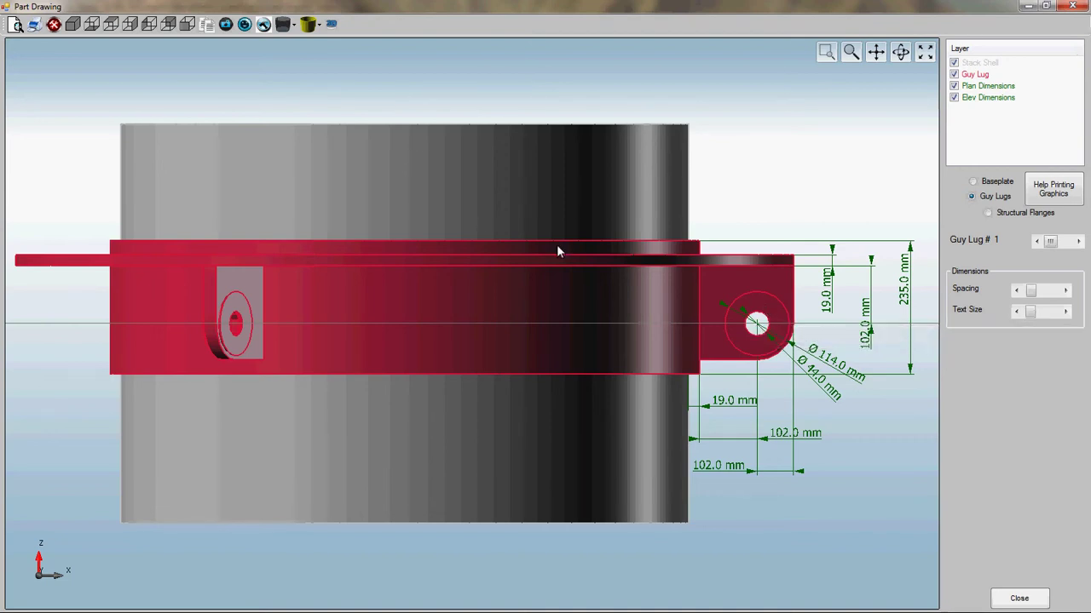
- Turn the view face-on to the left guy lug and show its dimensioned front view
{"action": "left_click_drag", "start_coordinate": [556, 245], "coordinate": [495, 278]}
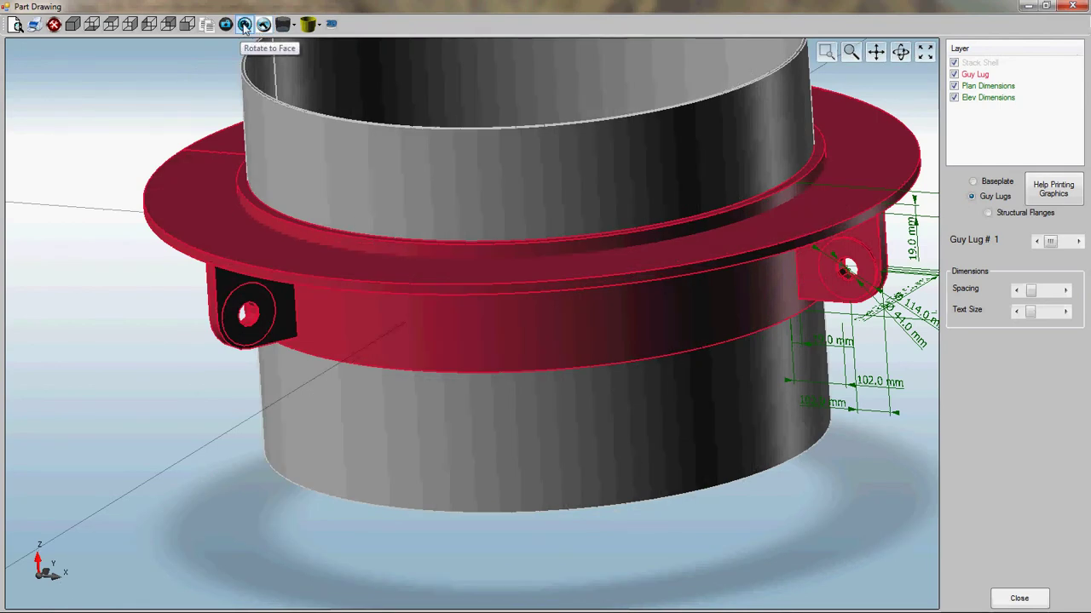
{"action": "left_click", "coordinate": [245, 25]}
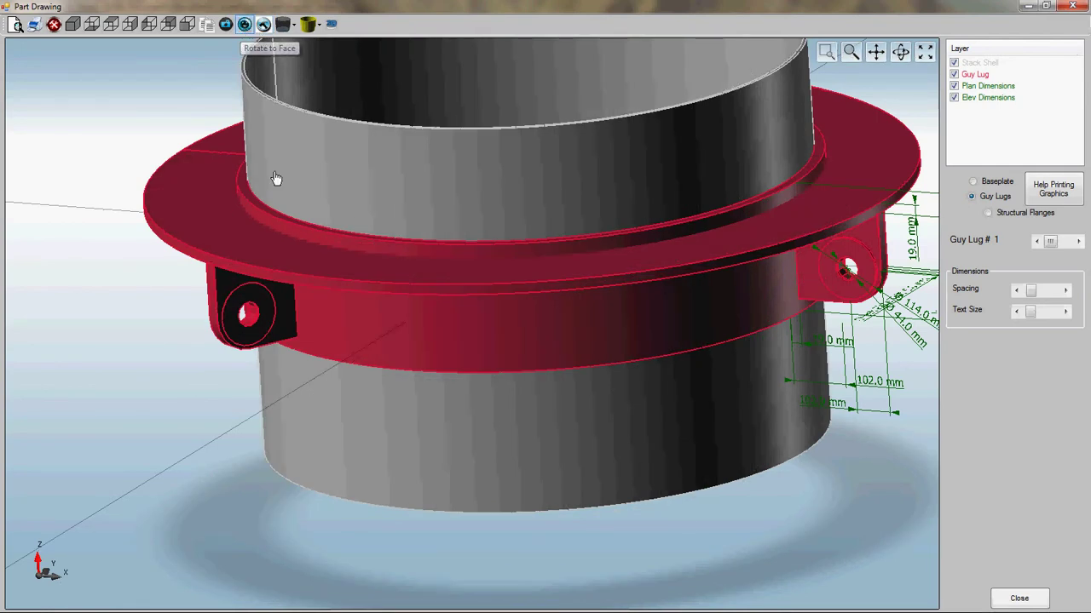
{"action": "left_click", "coordinate": [224, 289]}
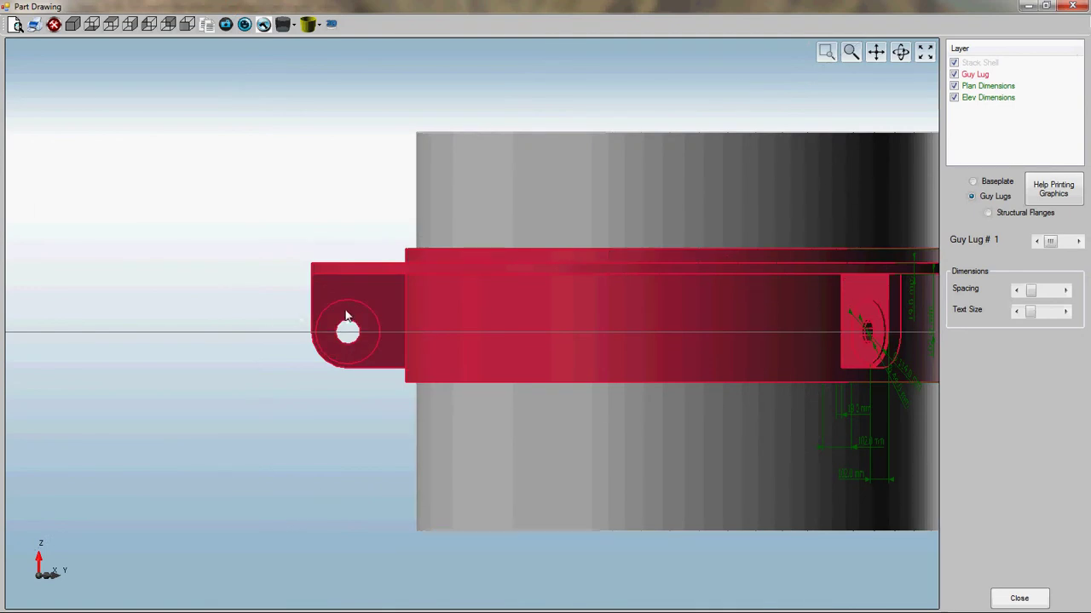
{"action": "scroll", "coordinate": [345, 316], "scroll_direction": "up", "scroll_amount": 4}
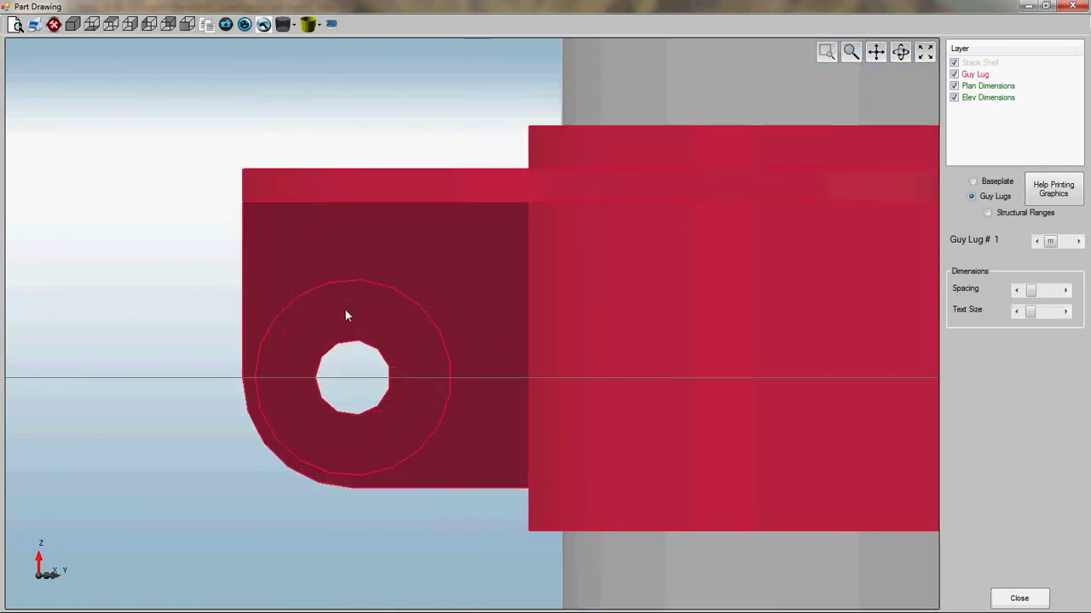
{"action": "scroll", "coordinate": [344, 309], "scroll_direction": "down", "scroll_amount": 3}
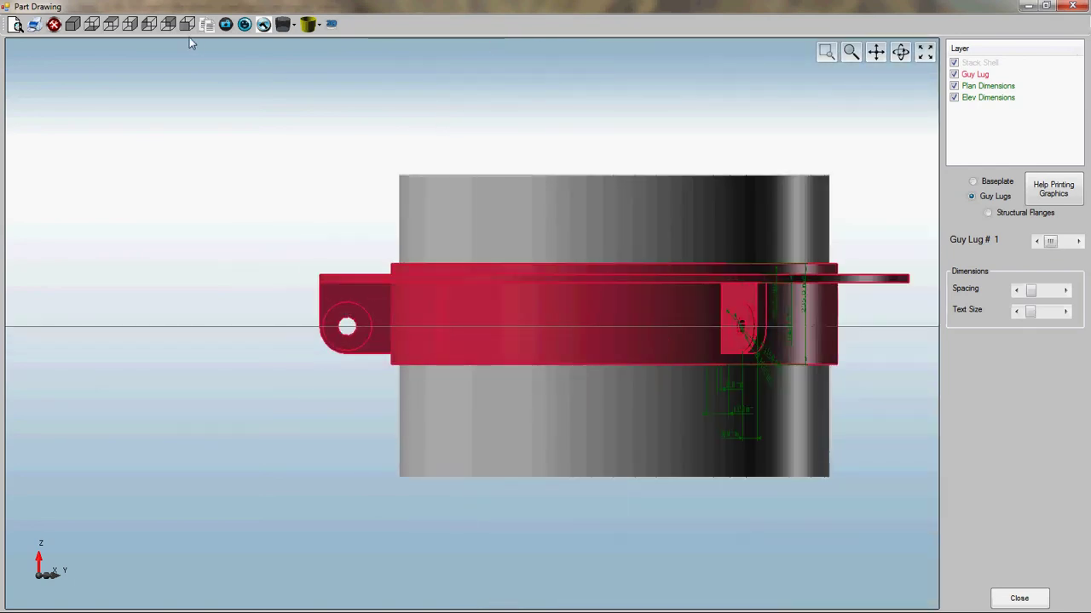
{"action": "left_click", "coordinate": [187, 24]}
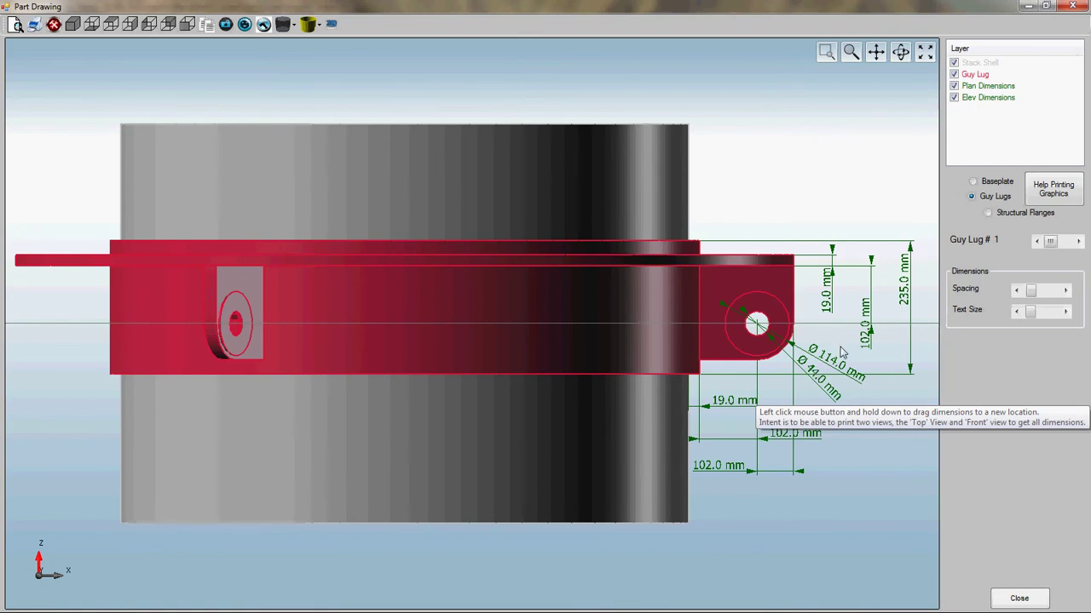
- Orbit the lug in perspective, then show its plan with 6.0 mm cheek plate and 25.0 mm thickness
{"action": "scroll", "coordinate": [880, 338], "scroll_direction": "up", "scroll_amount": 1}
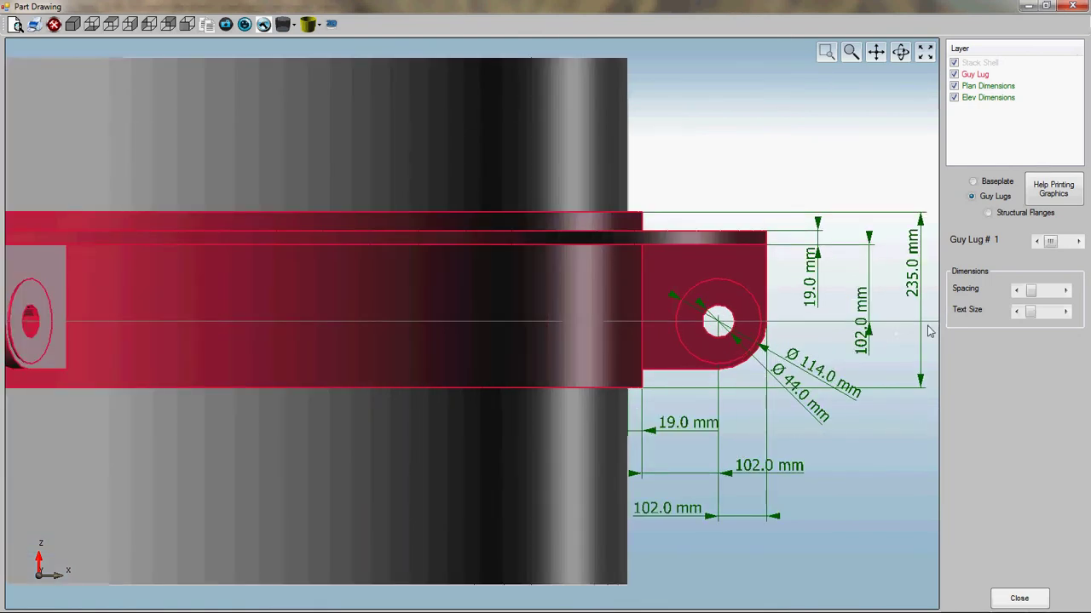
{"action": "middle_click_drag", "start_coordinate": [880, 339], "coordinate": [420, 67]}
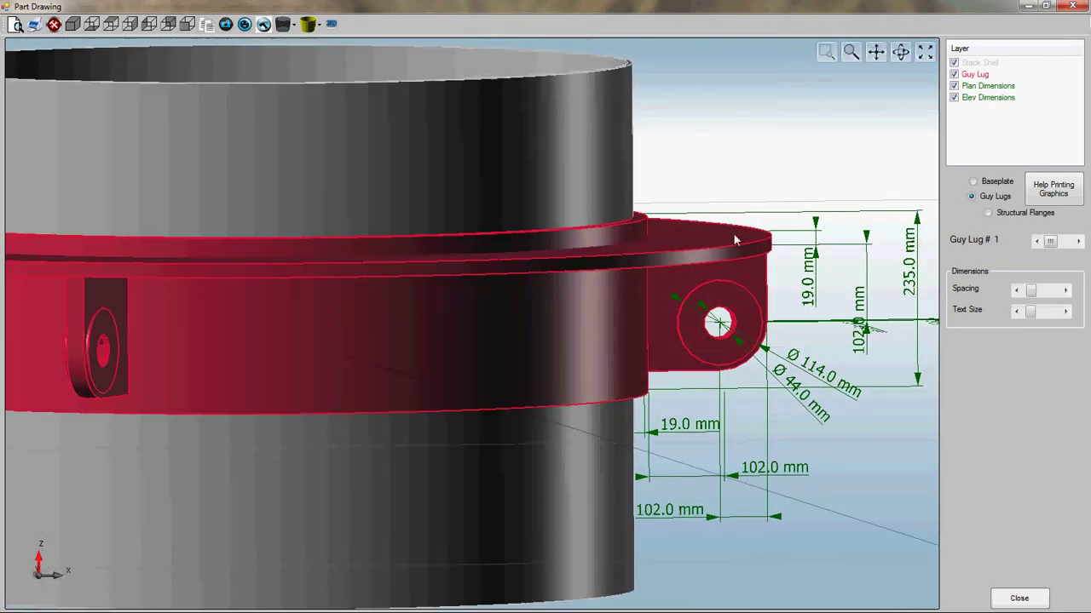
{"action": "left_click", "coordinate": [187, 24]}
{"action": "scroll", "coordinate": [920, 312], "scroll_direction": "up", "scroll_amount": 2}
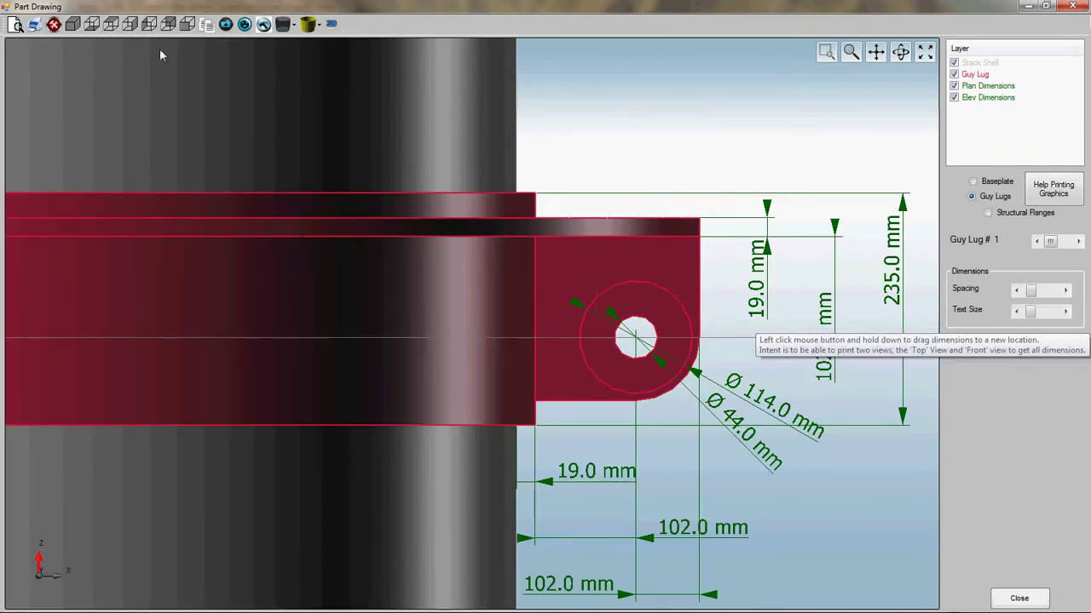
{"action": "left_click", "coordinate": [111, 23]}
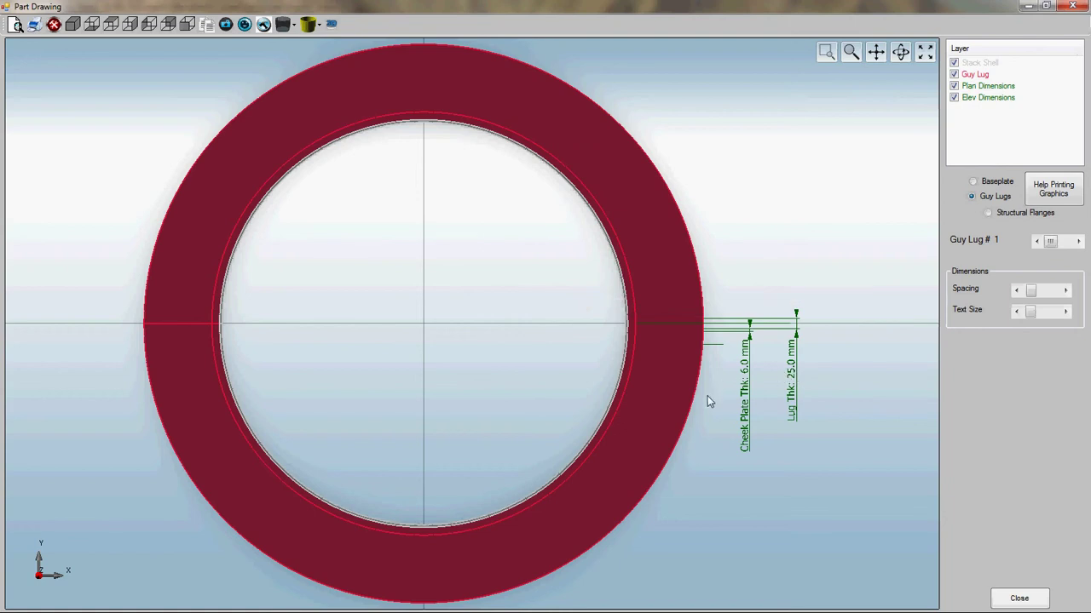
- Check the lug ring from below and above, then switch to Structural Flange #1 (OD 1088.9 mm)
{"action": "left_click", "coordinate": [92, 25]}
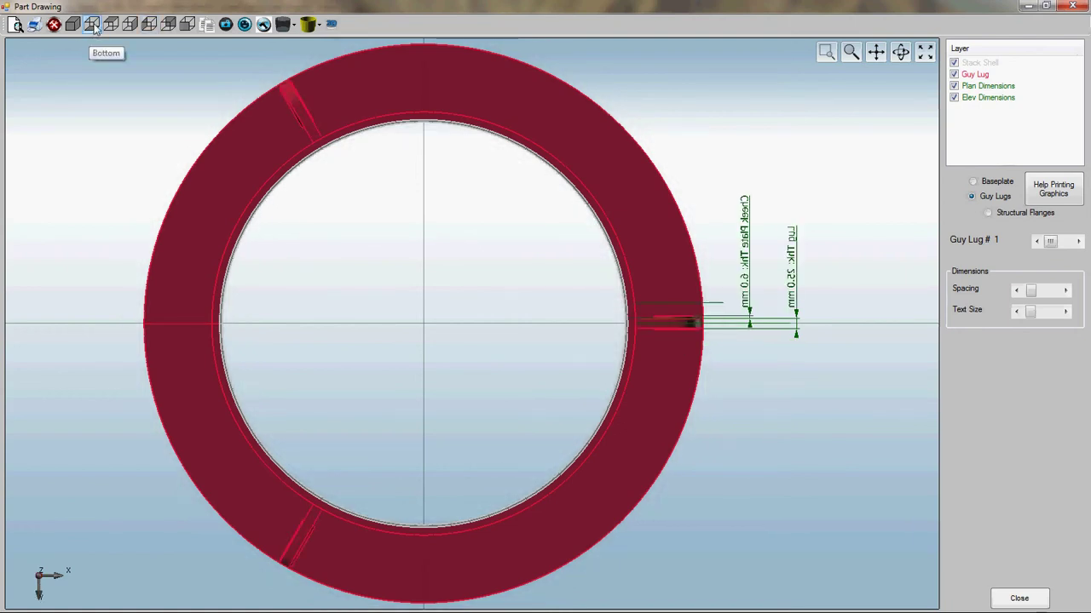
{"action": "left_click", "coordinate": [110, 25]}
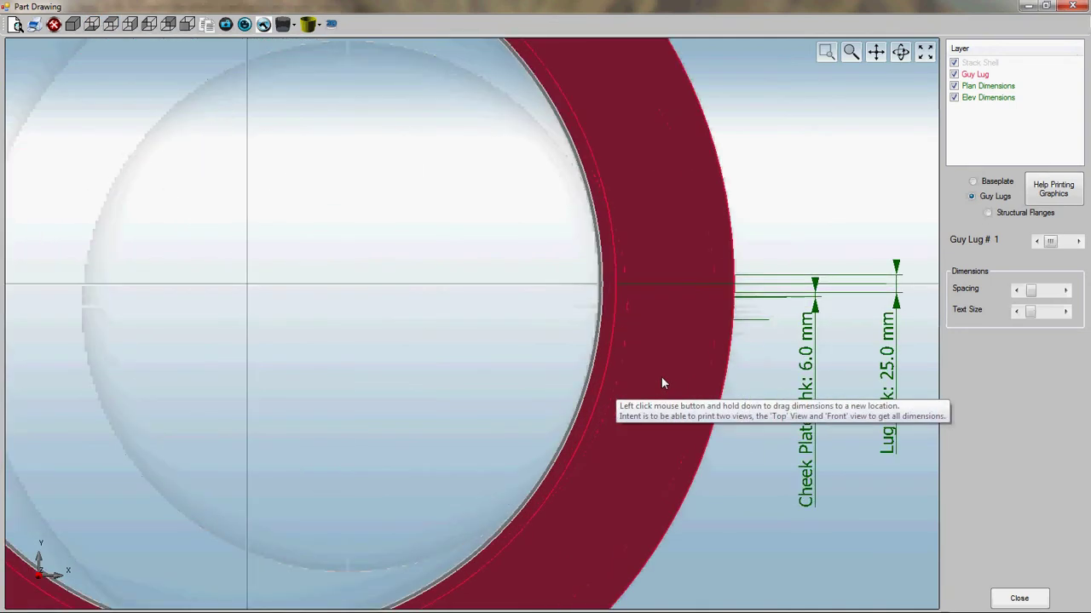
{"action": "scroll", "coordinate": [660, 375], "scroll_direction": "down", "scroll_amount": 1}
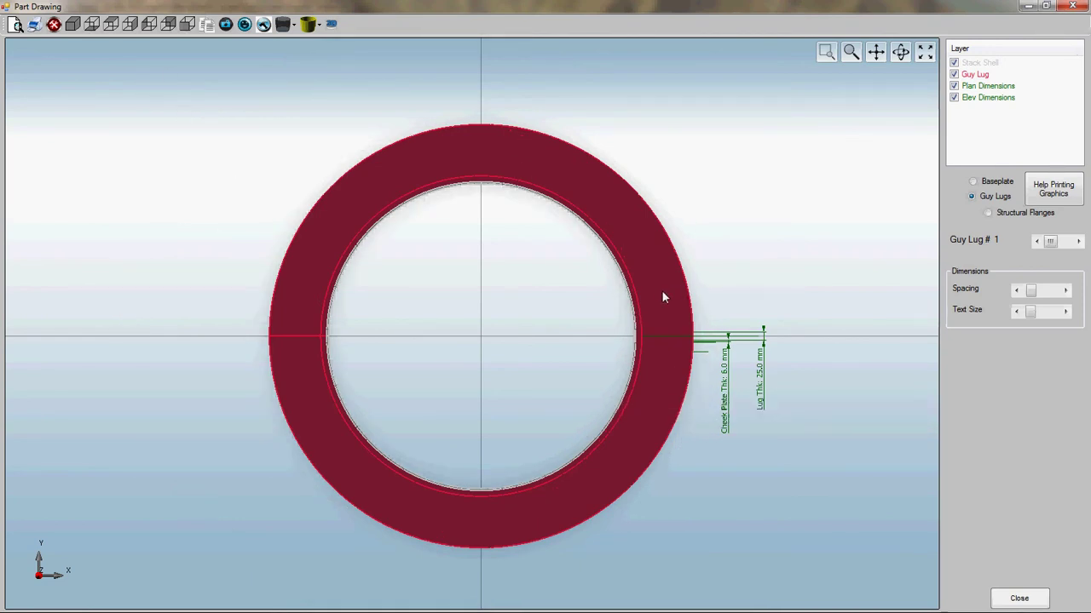
{"action": "left_click", "coordinate": [987, 213]}
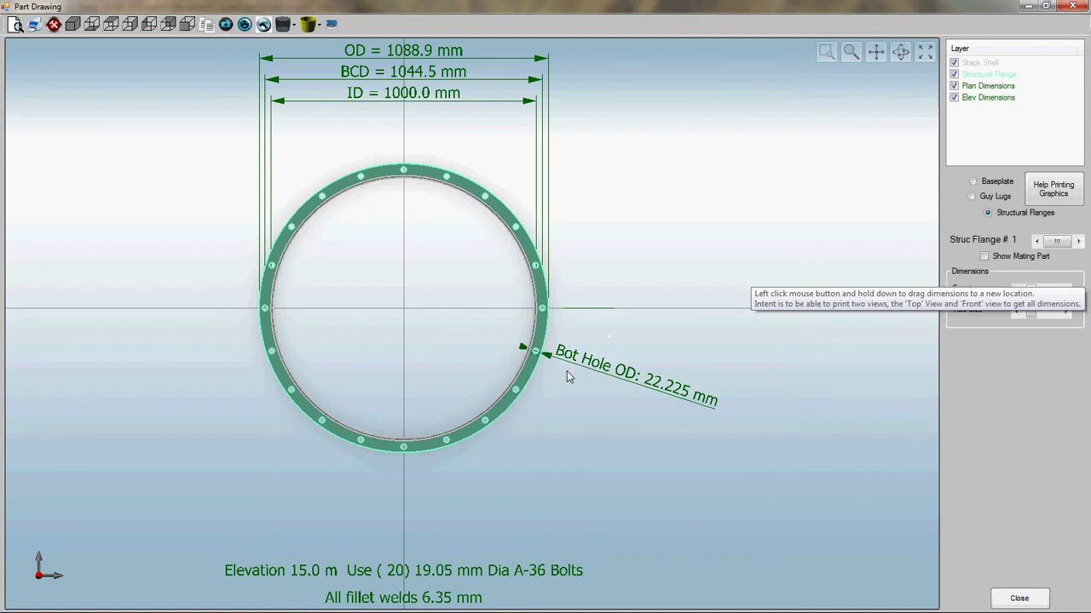
- Show Structural Flange #1 in front elevation with its 25.0 mm thickness, fitted to the view
{"action": "middle_click_drag", "start_coordinate": [567, 370], "coordinate": [560, 247]}
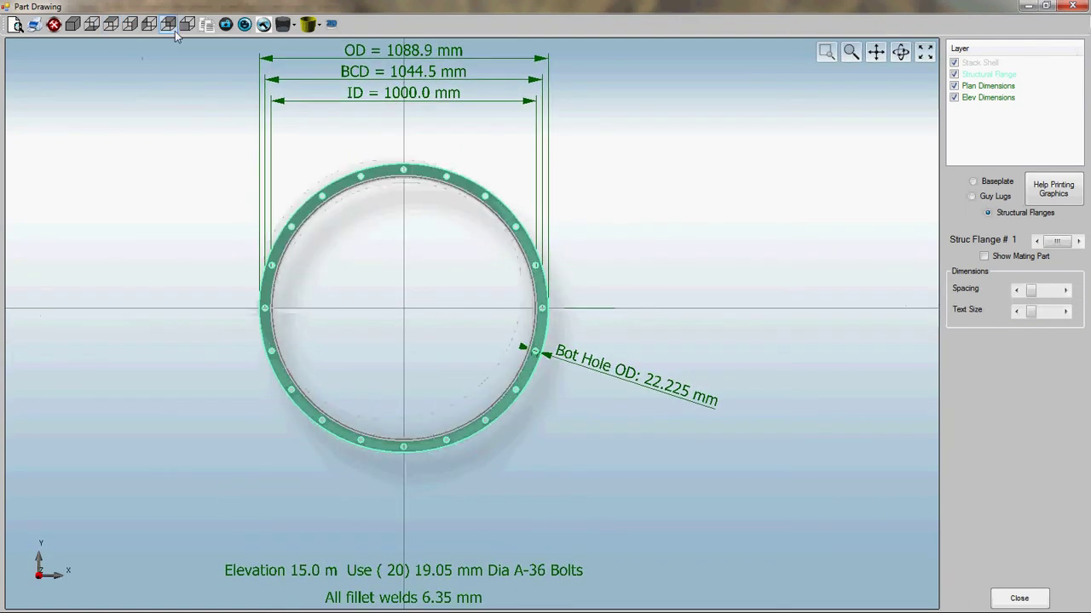
{"action": "left_click", "coordinate": [188, 23]}
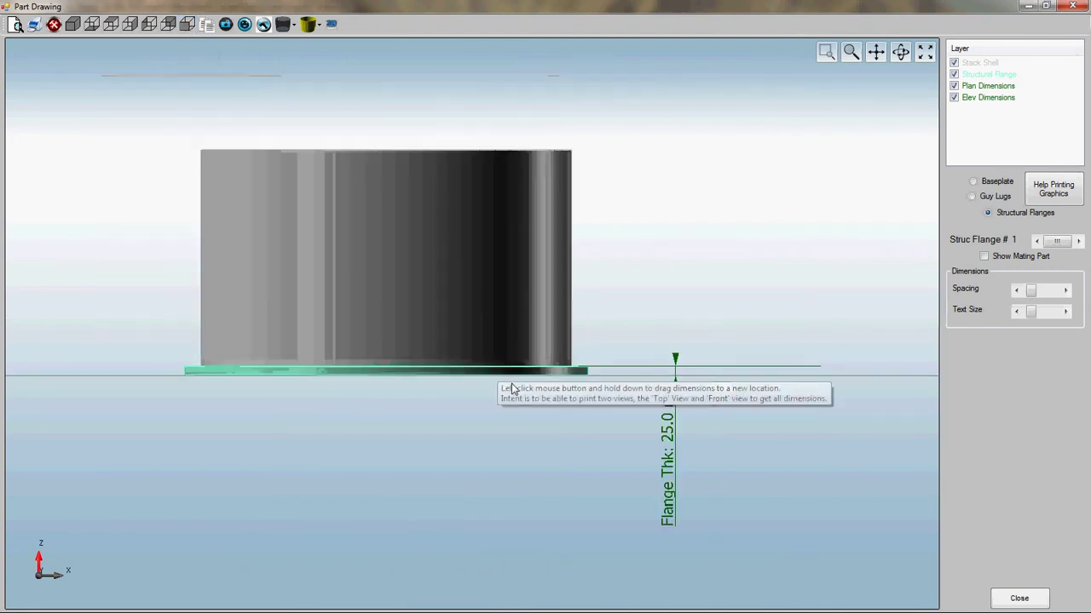
{"action": "left_click", "coordinate": [925, 50]}
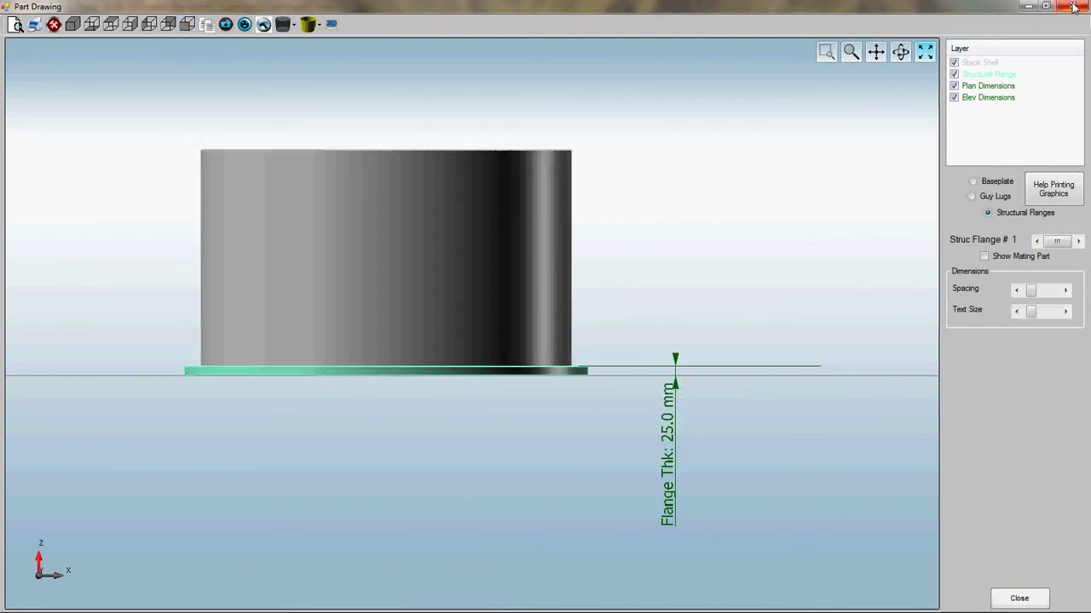
- Close the Part Drawing and reset all layer colours to the standard template, confirming Yes
{"action": "left_click", "coordinate": [1071, 6]}
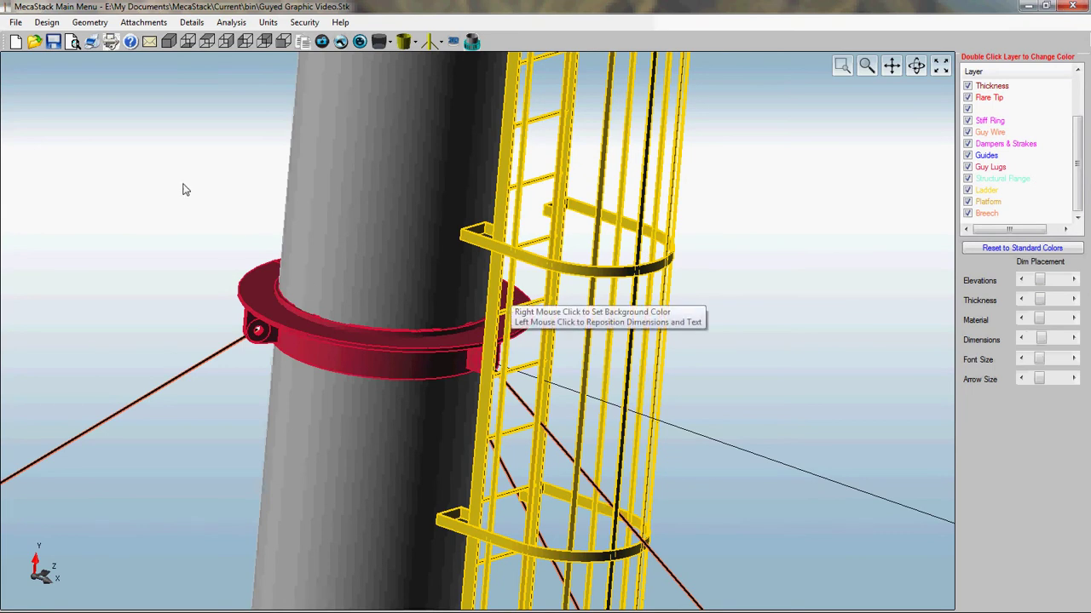
{"action": "scroll", "coordinate": [183, 188], "scroll_direction": "down", "scroll_amount": 5}
{"action": "scroll", "coordinate": [162, 183], "scroll_direction": "down", "scroll_amount": 8}
{"action": "scroll", "coordinate": [75, 111], "scroll_direction": "up", "scroll_amount": 3}
{"action": "scroll", "coordinate": [150, 191], "scroll_direction": "up", "scroll_amount": 3}
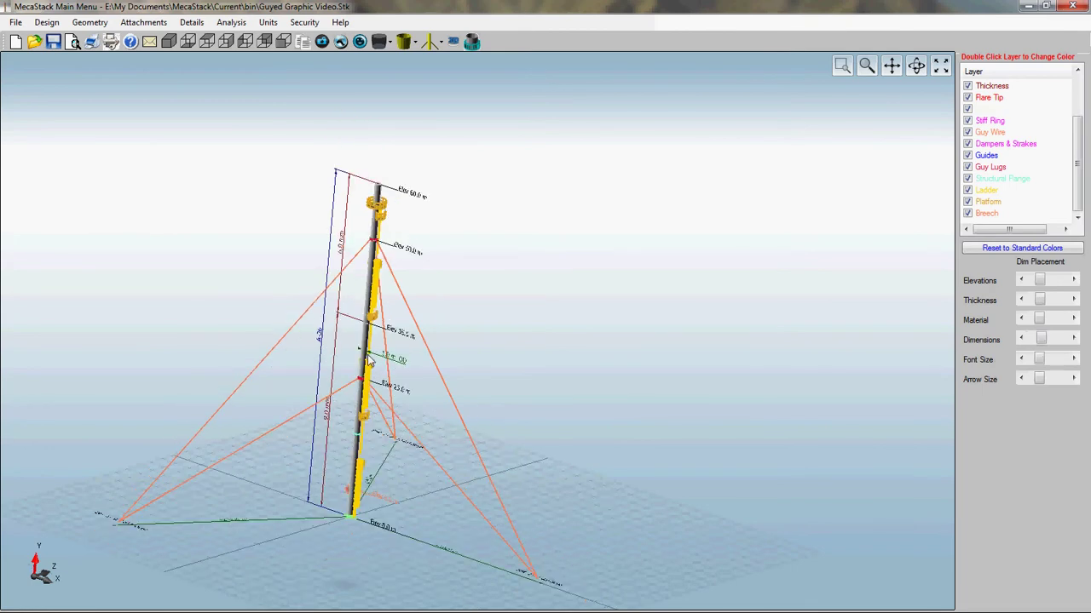
{"action": "left_click", "coordinate": [1037, 249]}
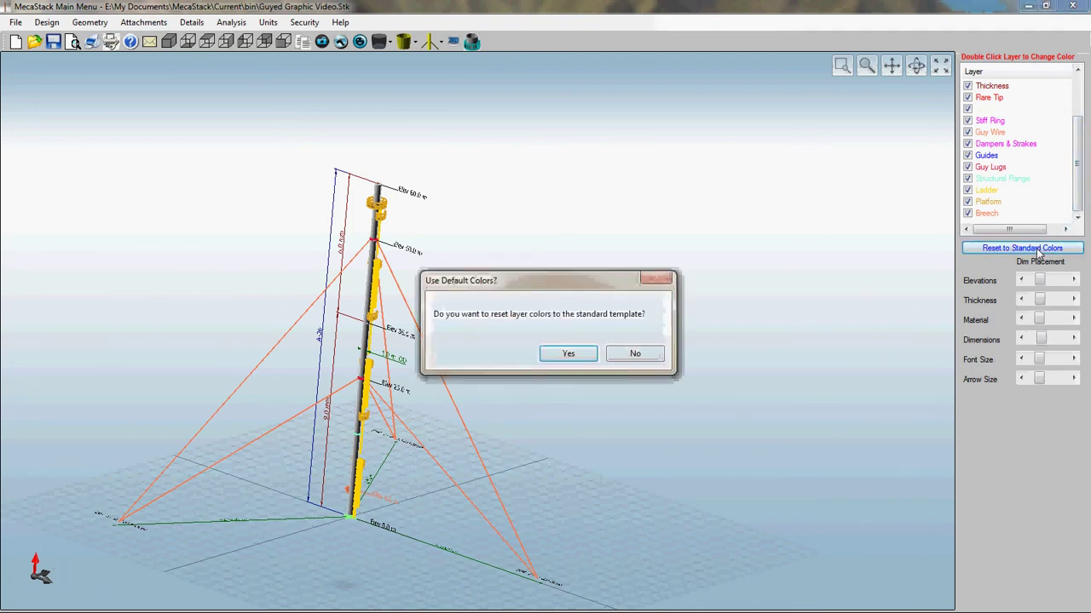
{"action": "left_click", "coordinate": [569, 354]}
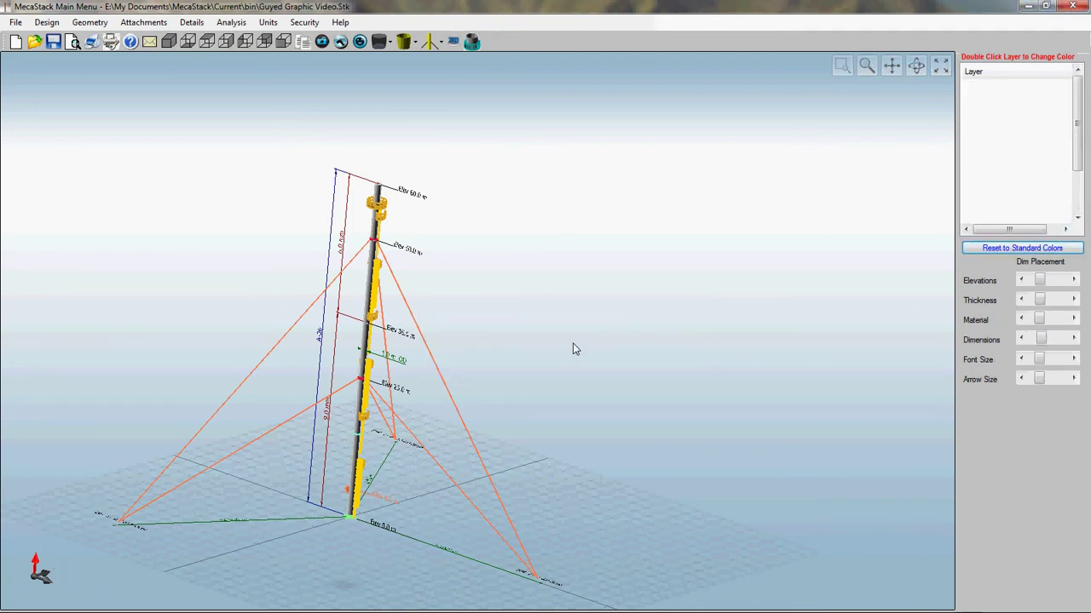
- Export the guyed stack model as an STL ASCII file named 'junk'
{"action": "left_click", "coordinate": [454, 45]}
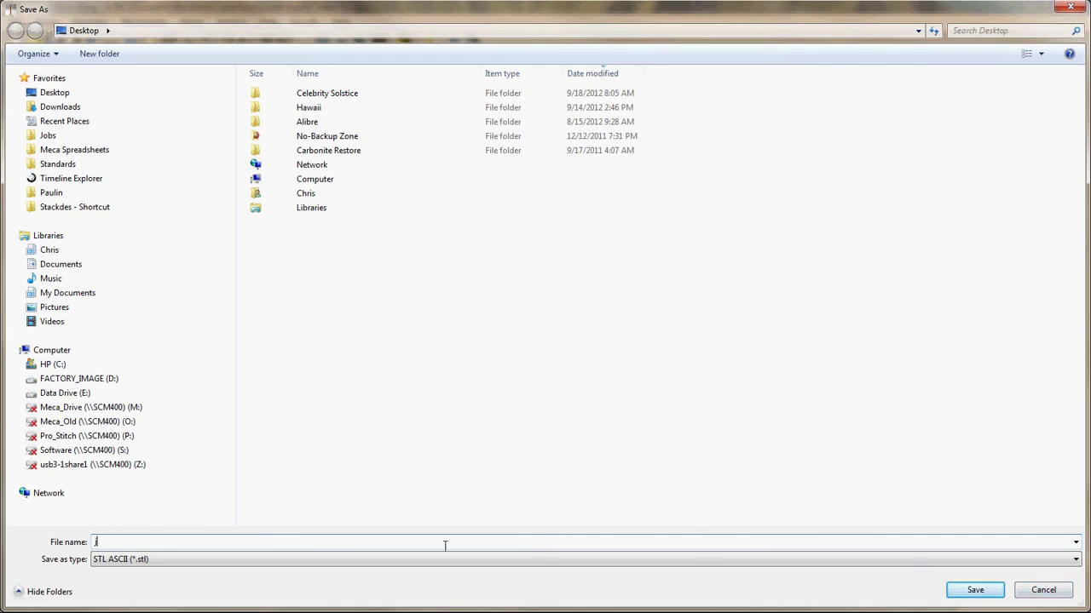
{"action": "type", "text": "junk"}
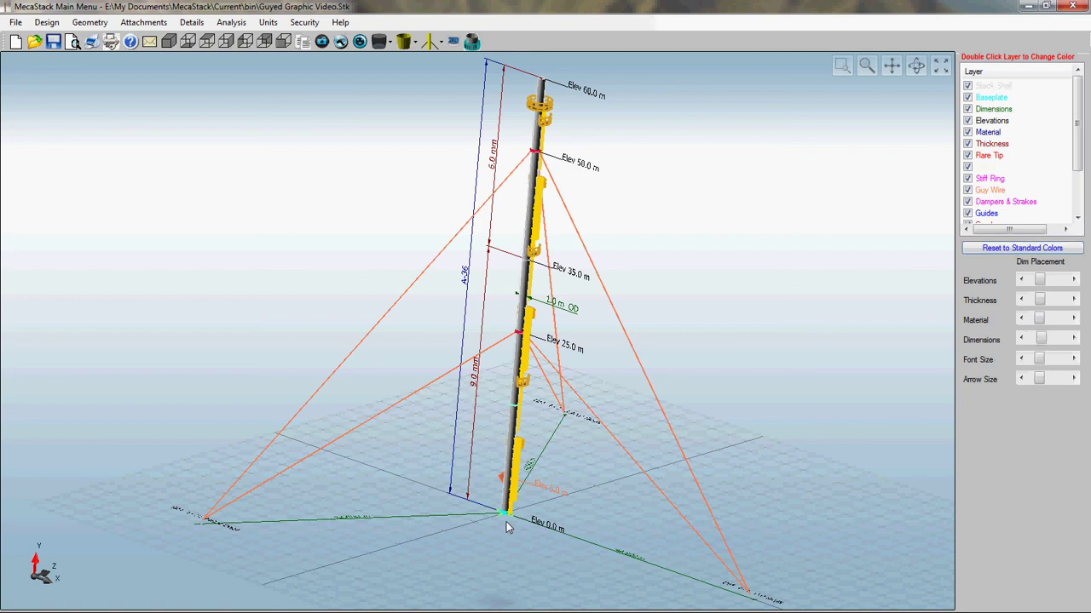
{"action": "scroll", "coordinate": [507, 524], "scroll_direction": "up", "scroll_amount": 5}
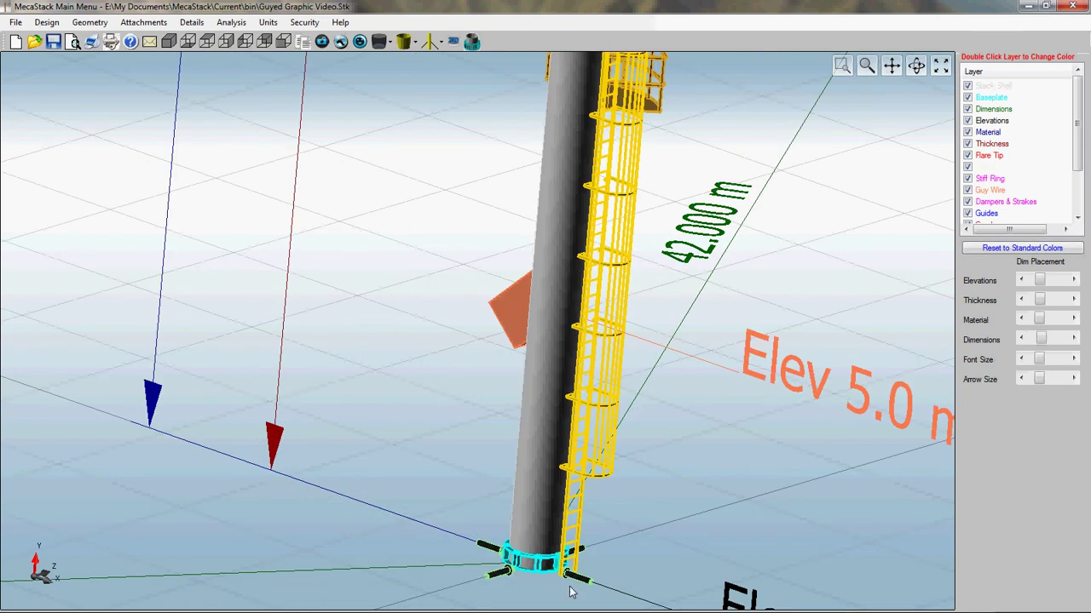
{"action": "scroll", "coordinate": [542, 420], "scroll_direction": "down", "scroll_amount": 8}
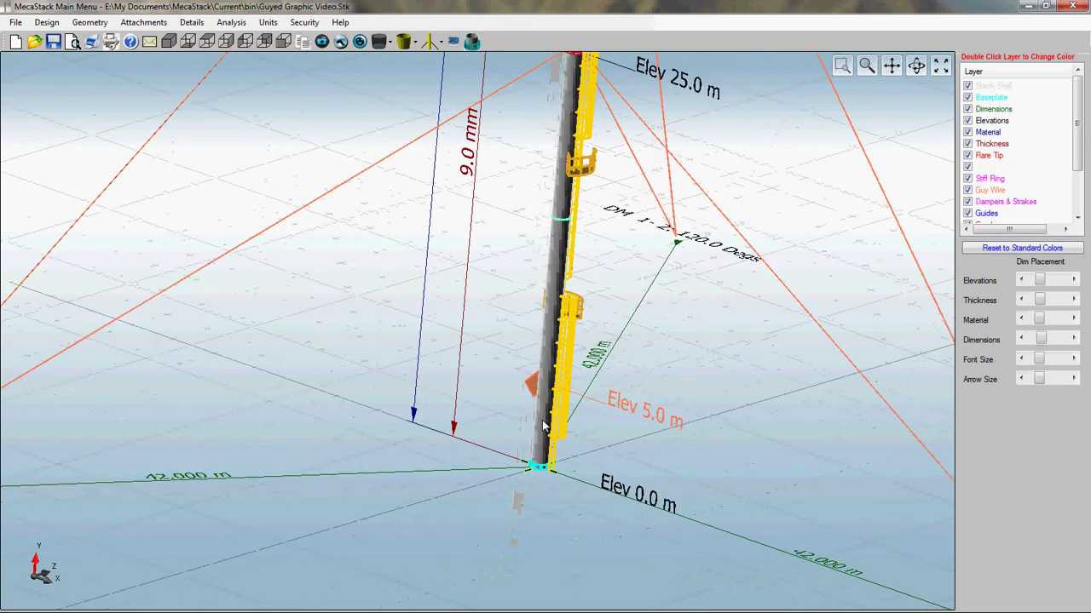
{"action": "scroll", "coordinate": [566, 244], "scroll_direction": "up", "scroll_amount": 3}
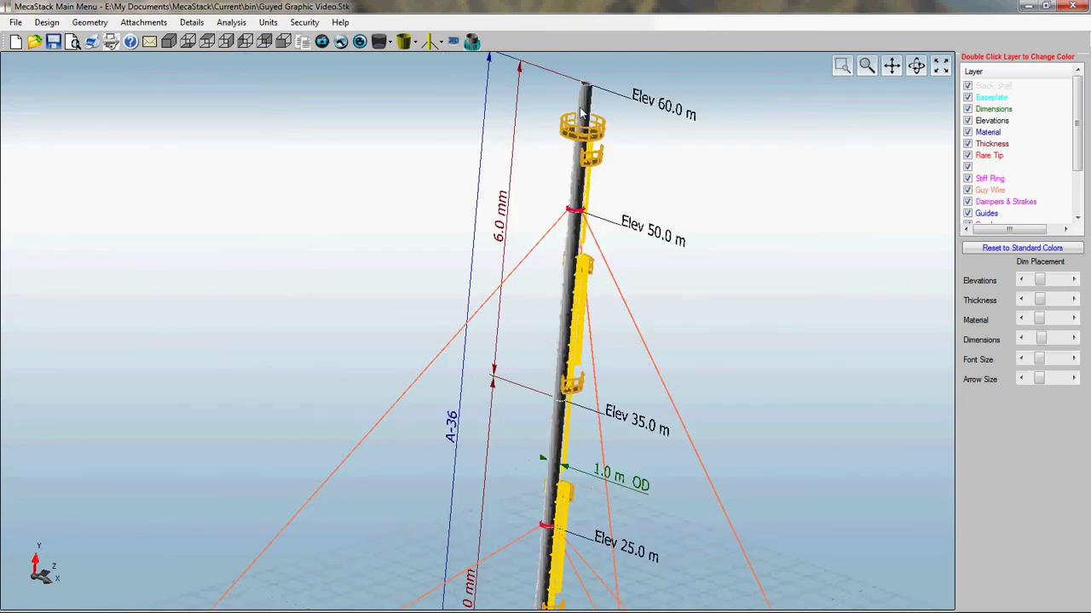
{"action": "scroll", "coordinate": [612, 75], "scroll_direction": "up", "scroll_amount": 4}
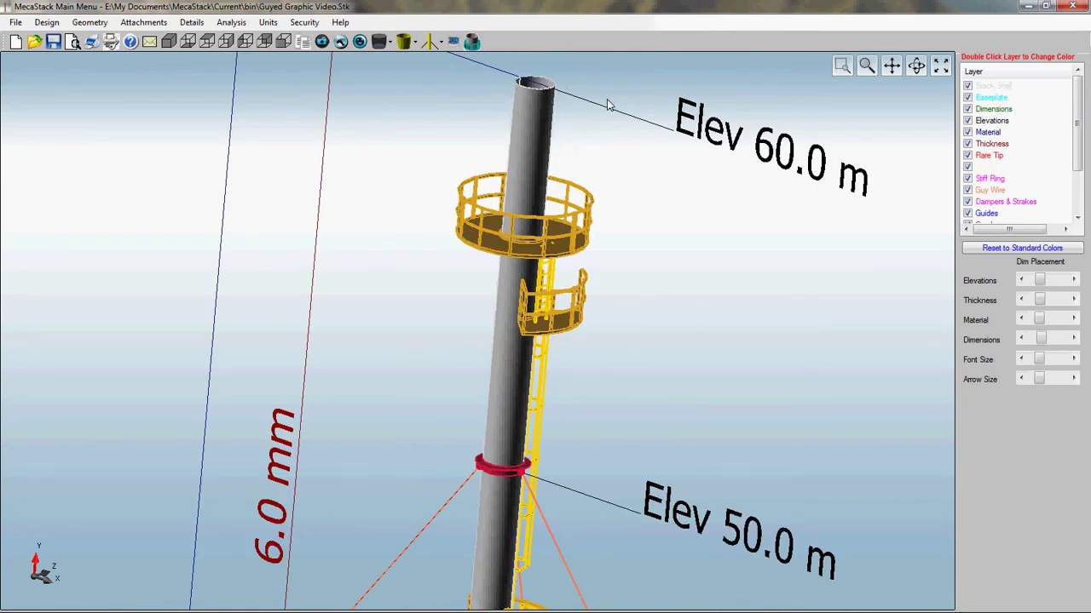